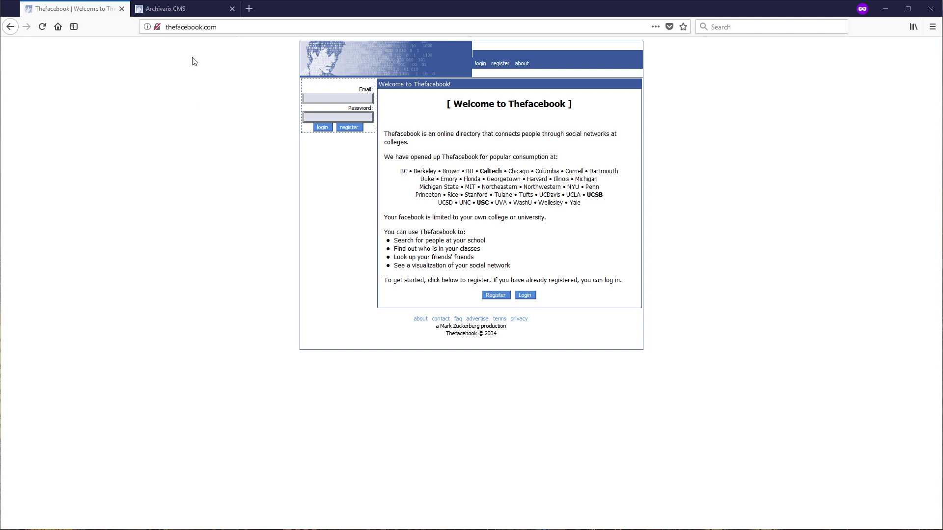
Switch to the Archivarix CMS login tab for the restored thefacebook.com site.
click(165, 8)
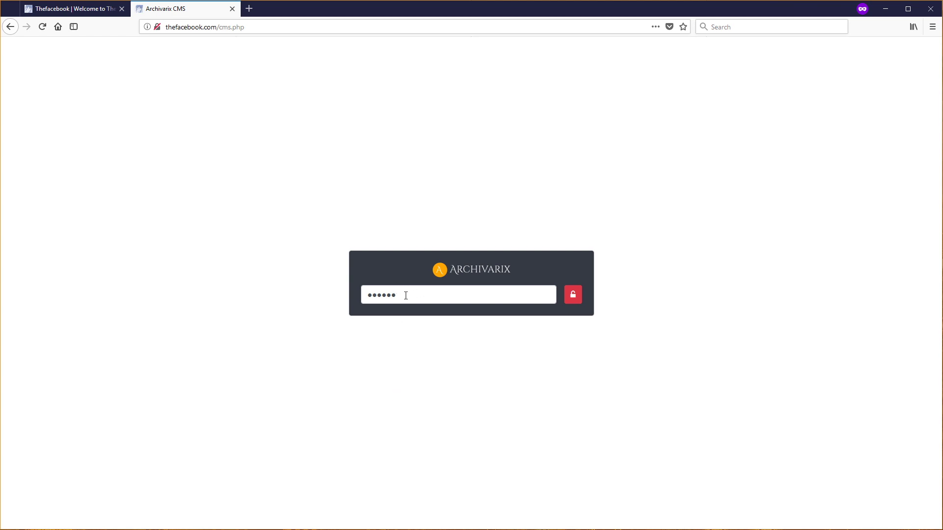
Log in, expand and collapse the file tree, then try a 'jpg' filter and clear it.
click(572, 295)
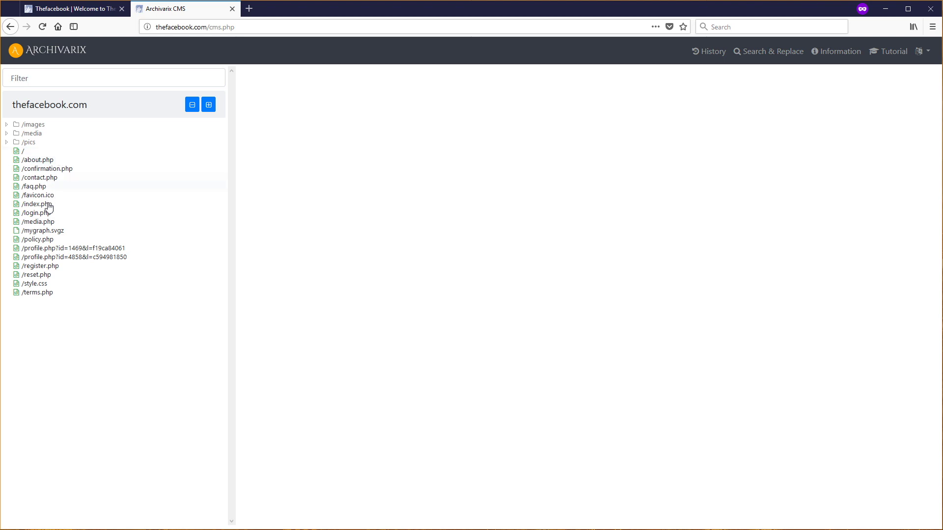
click(192, 104)
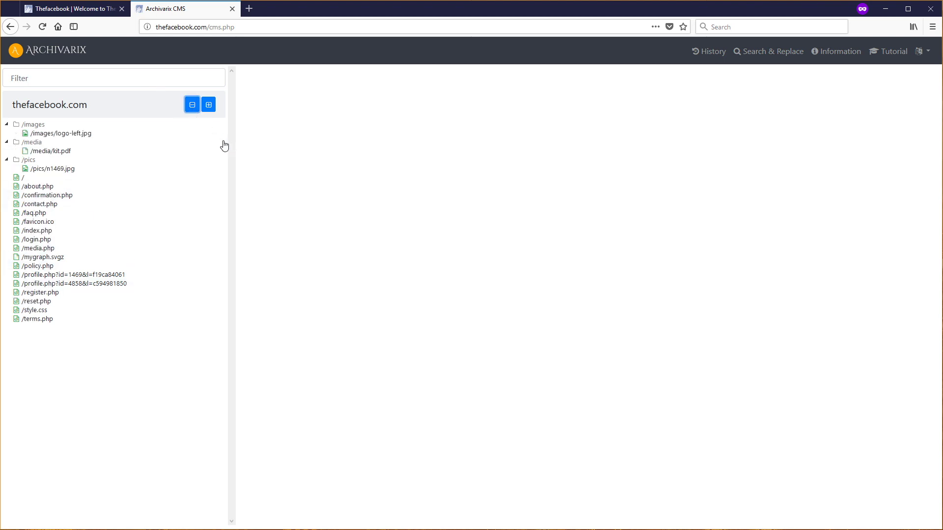
click(209, 105)
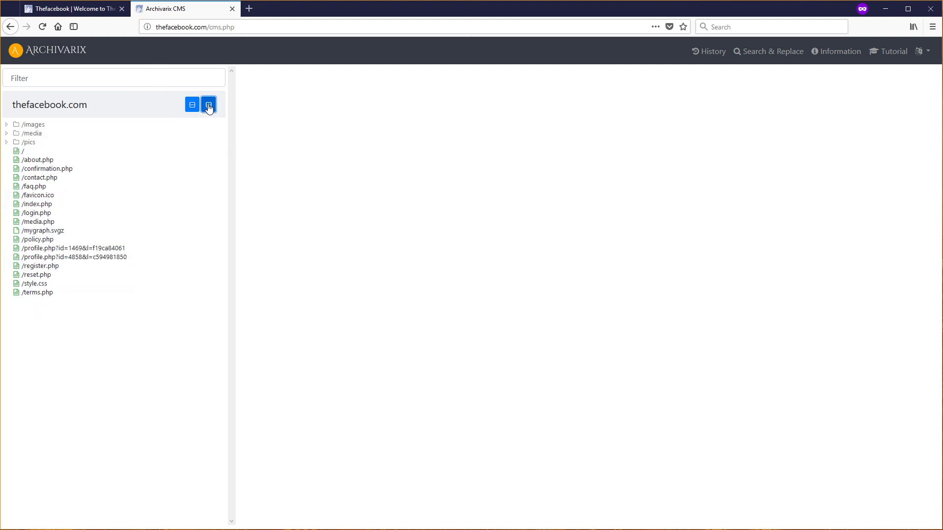
click(190, 77)
text(jpg)
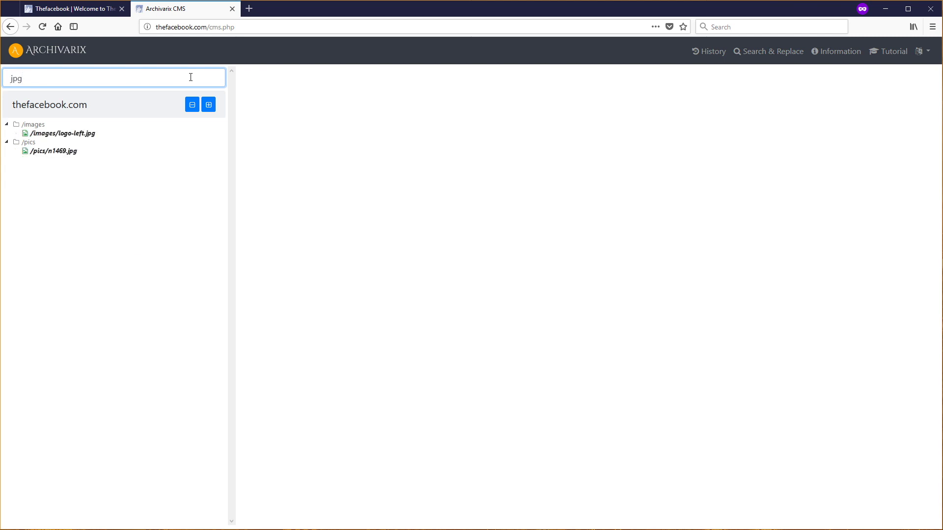
key(BackSpace)
key(BackSpace)
key(BackSpace)
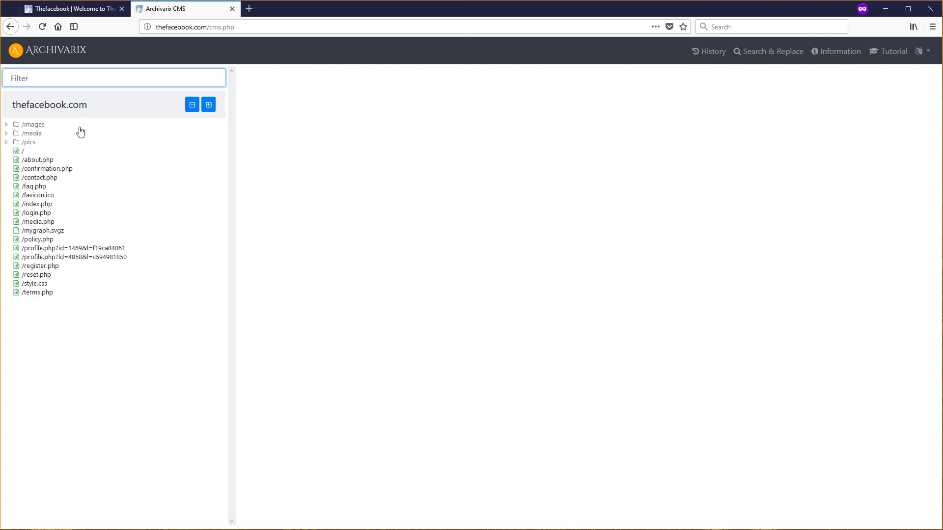
Delete 'The' from the home page heading, save it, and preview the live page.
click(24, 152)
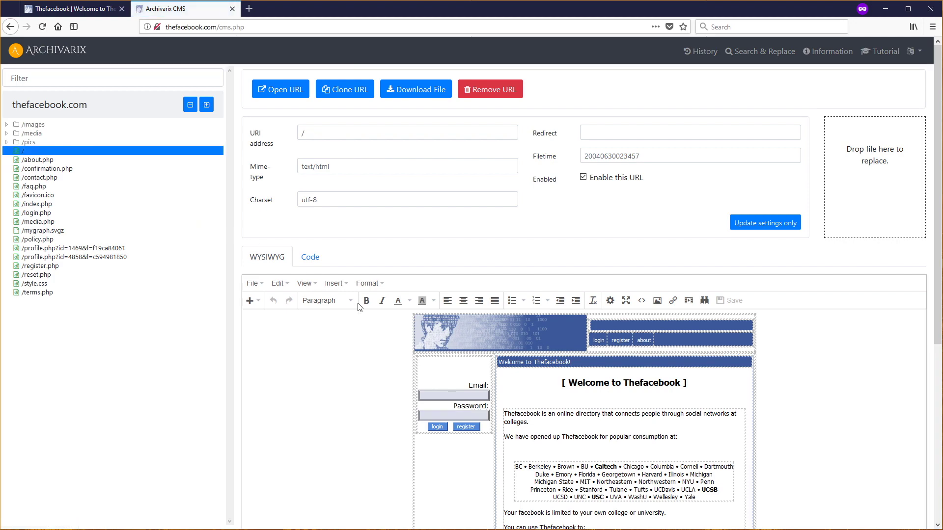
scroll(370, 336, down, 3)
scroll(370, 336, down, 3)
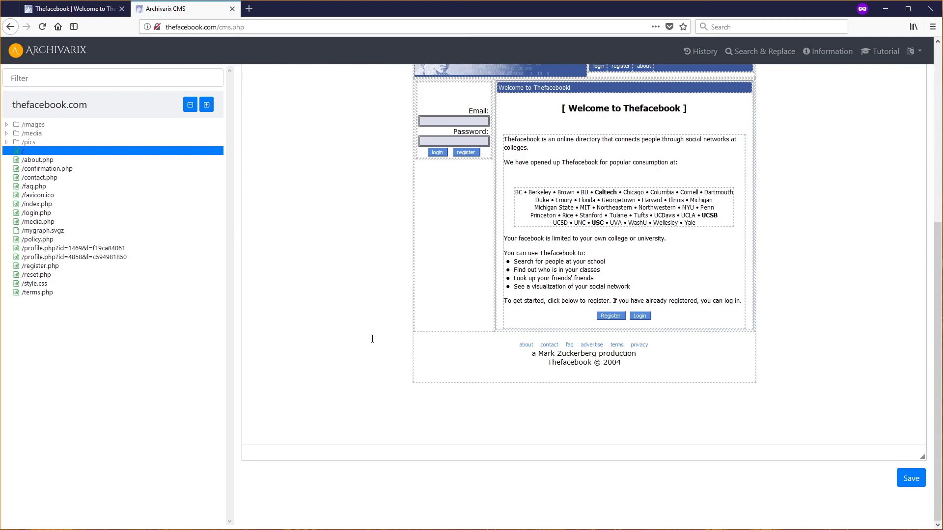
scroll(370, 336, up, 5)
scroll(370, 336, down, 5)
scroll(714, 341, up, 5)
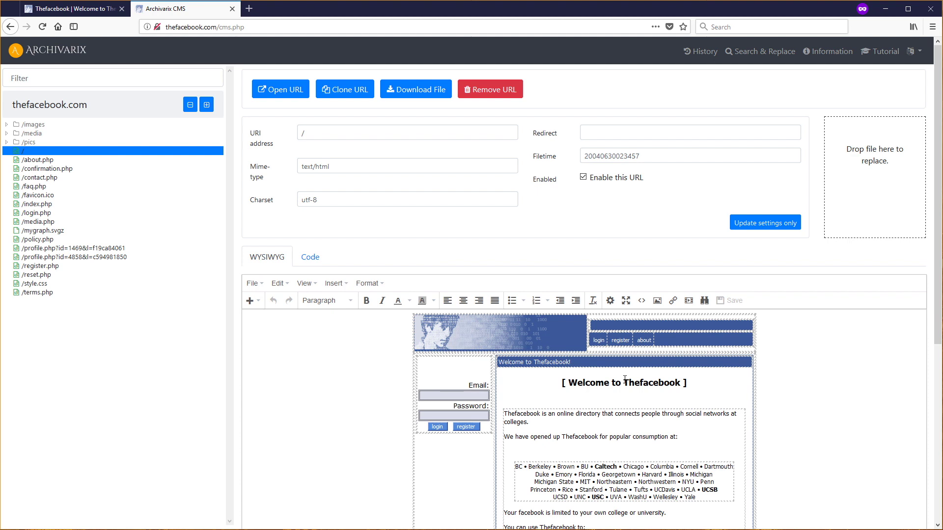
drag(624, 383, 643, 382)
key(Delete)
text(F)
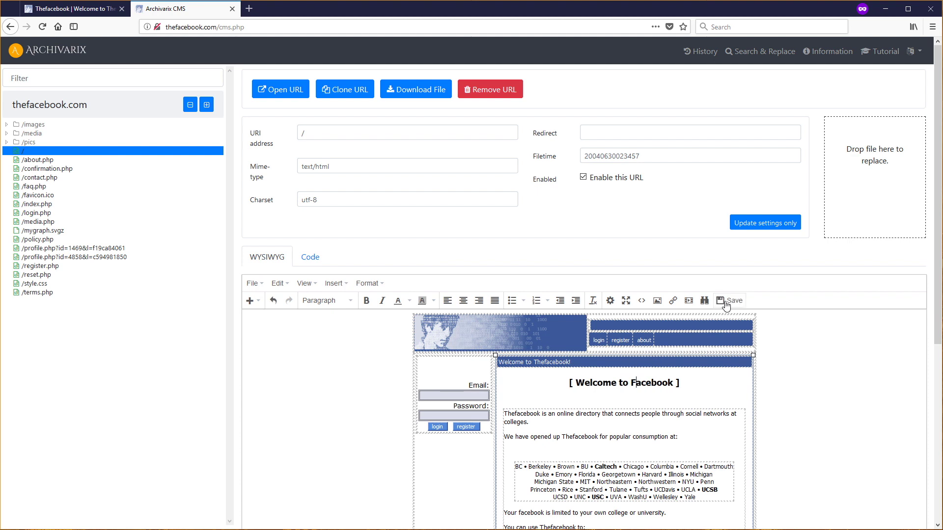
click(734, 301)
click(281, 89)
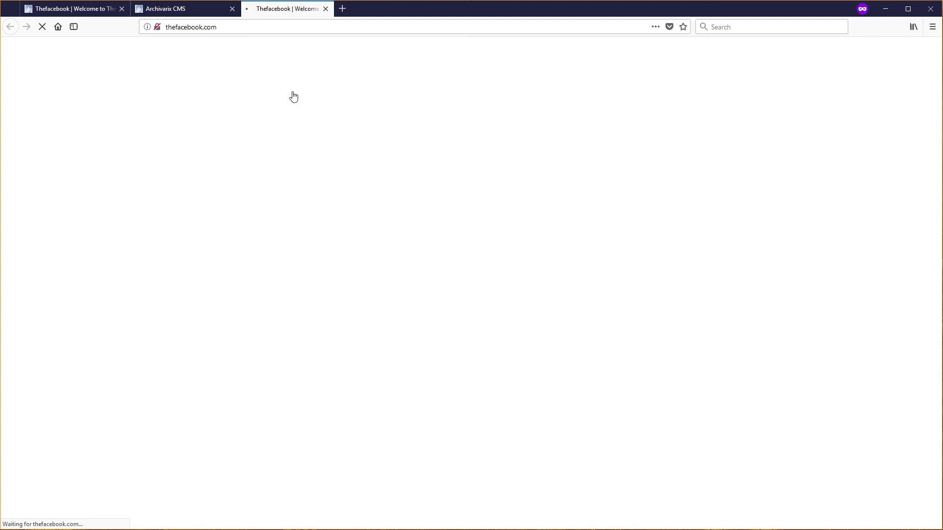
click(185, 9)
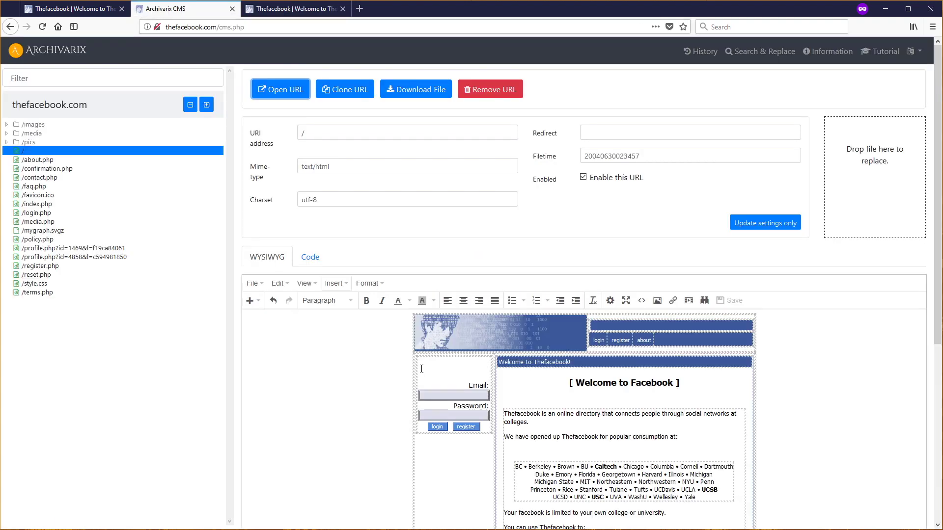
Show the home page's Code view and inspect its URI address and Redirect fields.
click(311, 257)
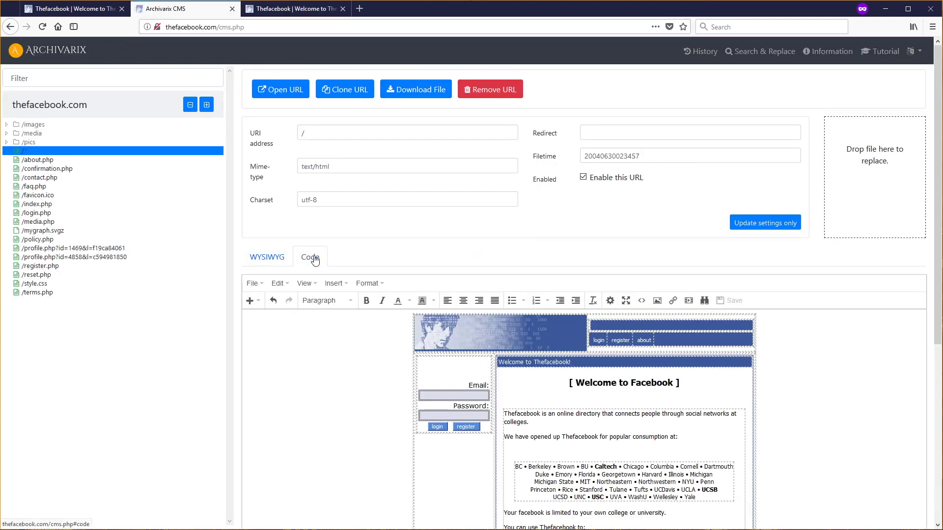
scroll(449, 399, down, 5)
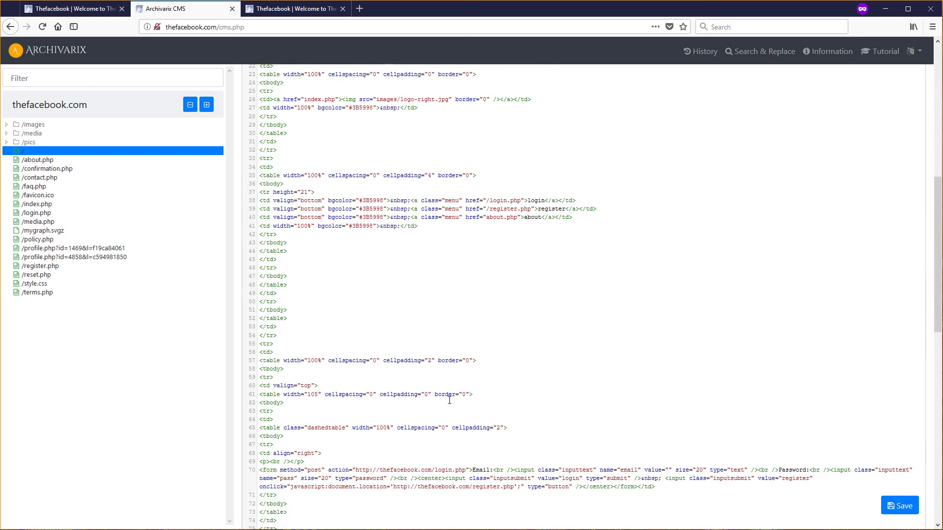
scroll(449, 400, up, 8)
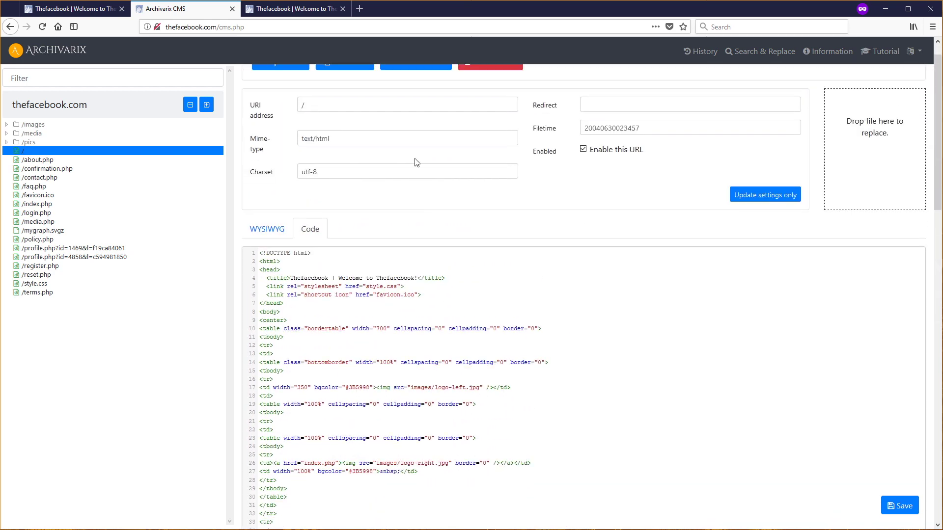
scroll(352, 165, down, 3)
scroll(352, 165, up, 3)
click(326, 135)
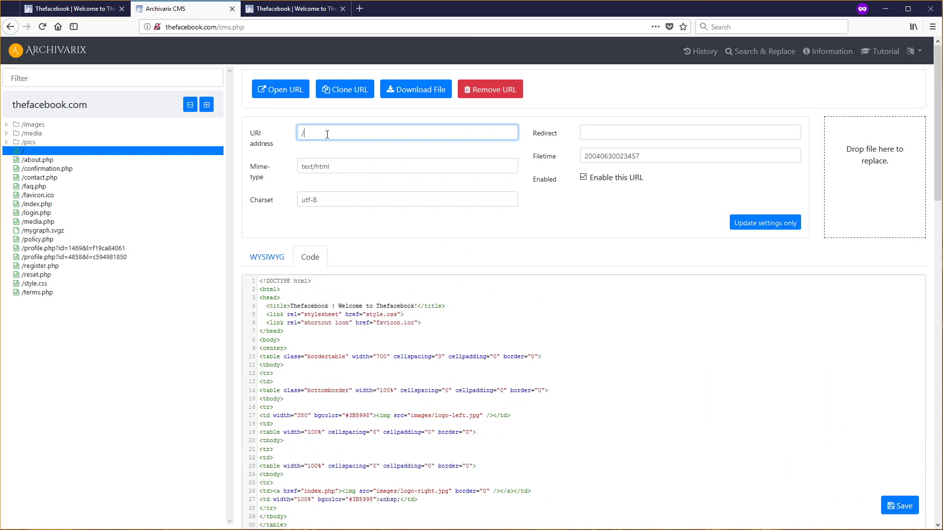
click(640, 137)
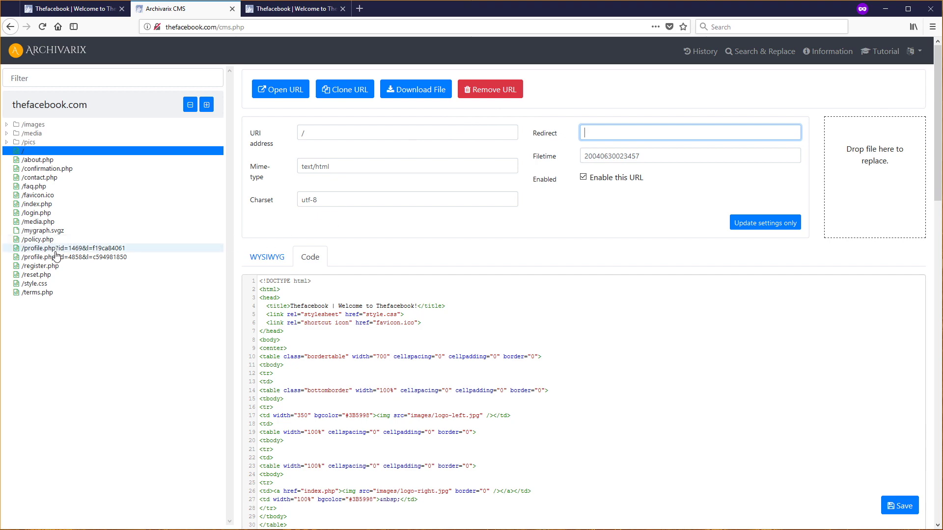
Clone the profile.php?id=1469 page to the new address /billgates.
click(73, 248)
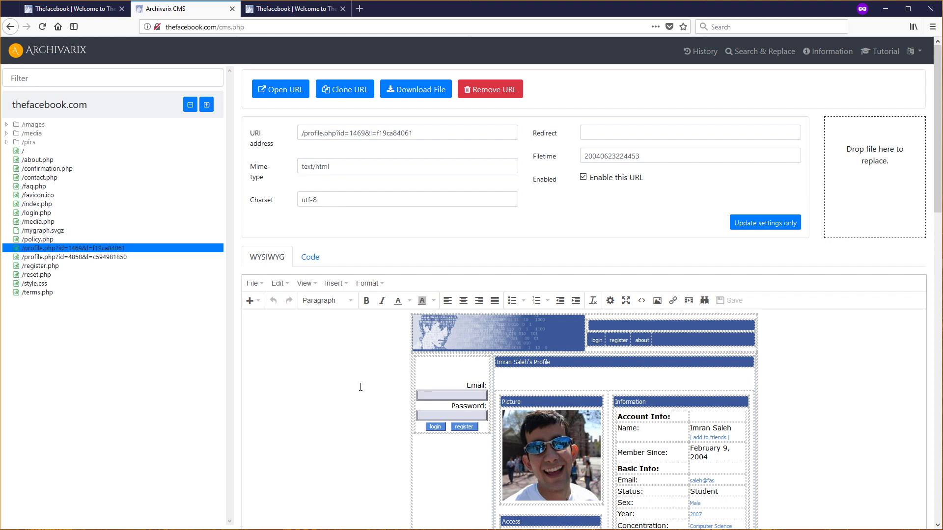
click(345, 90)
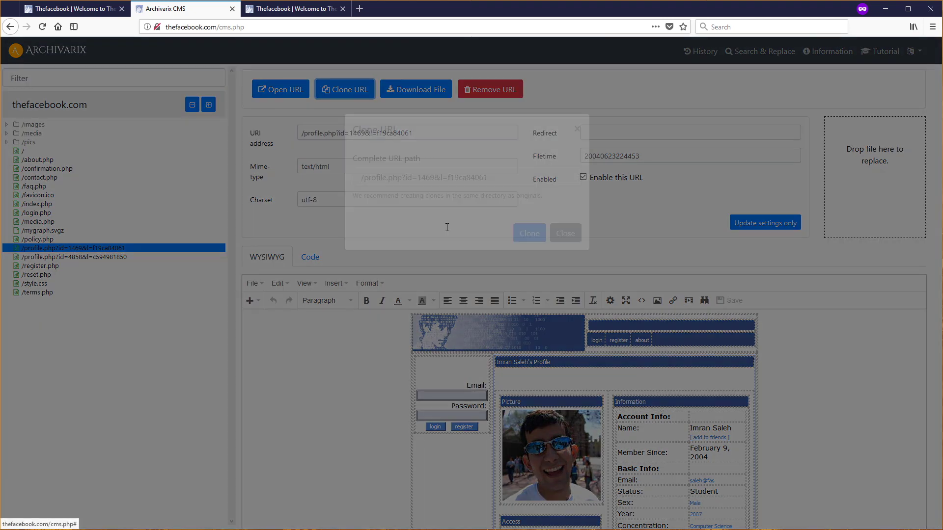
drag(366, 278, 516, 279)
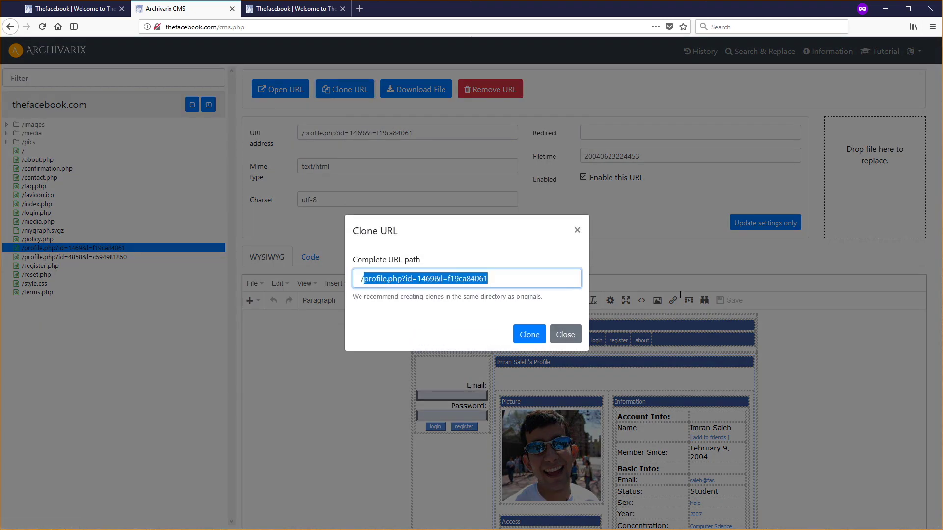
text(billgaes)
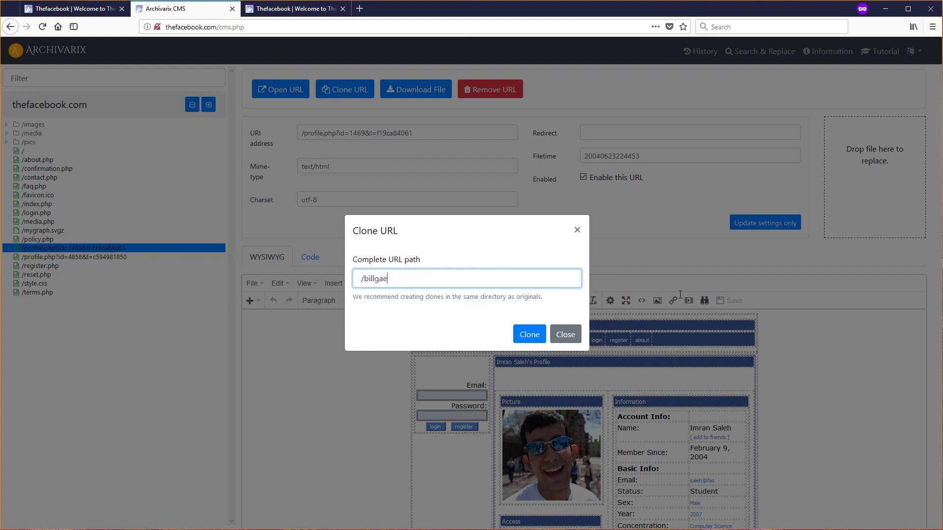
key(BackSpace)
key(BackSpace)
text(tes)
key(Return)
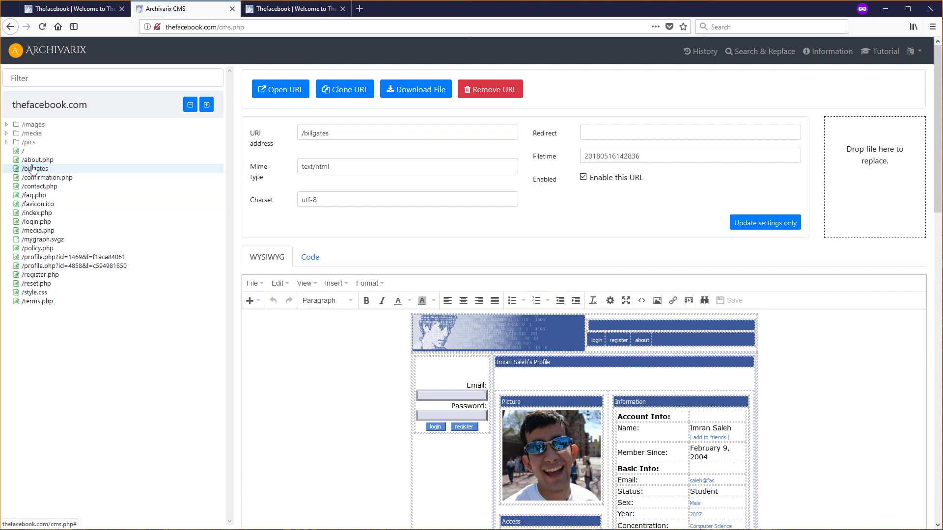
Replace the name Imran Saleh with Bill Gates on /billgates, save, and preview it live.
click(279, 89)
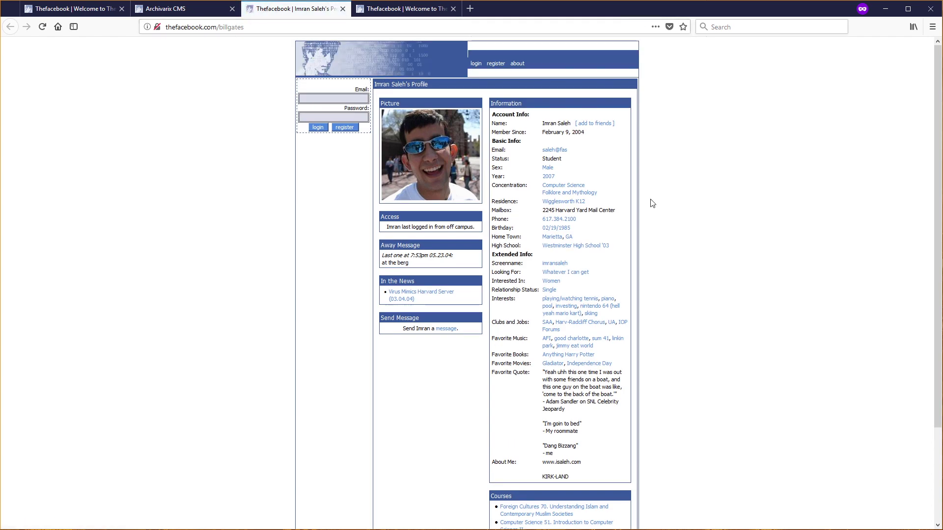
click(166, 9)
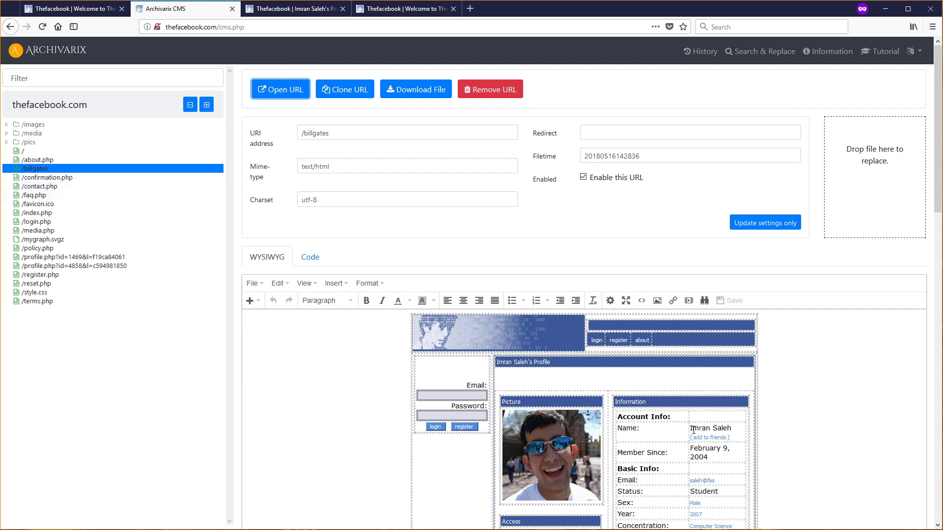
drag(691, 429, 732, 428)
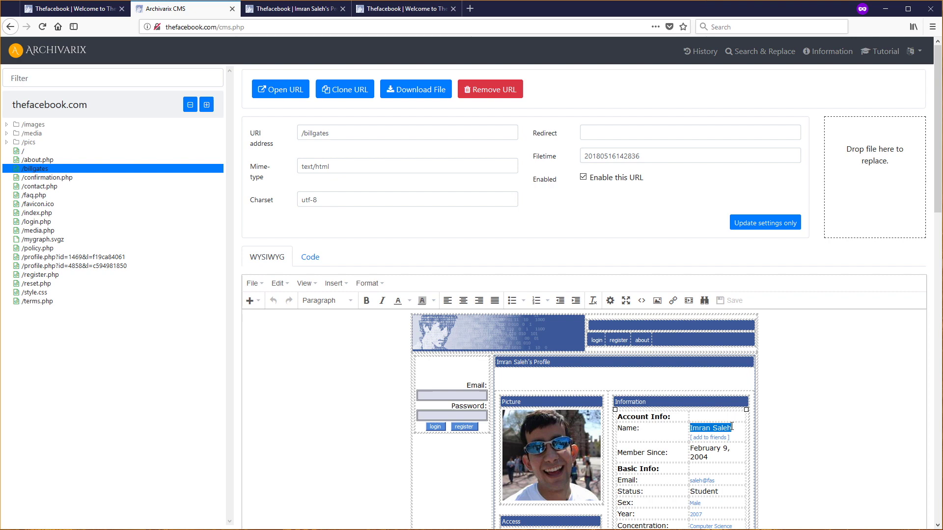
text(Bill)
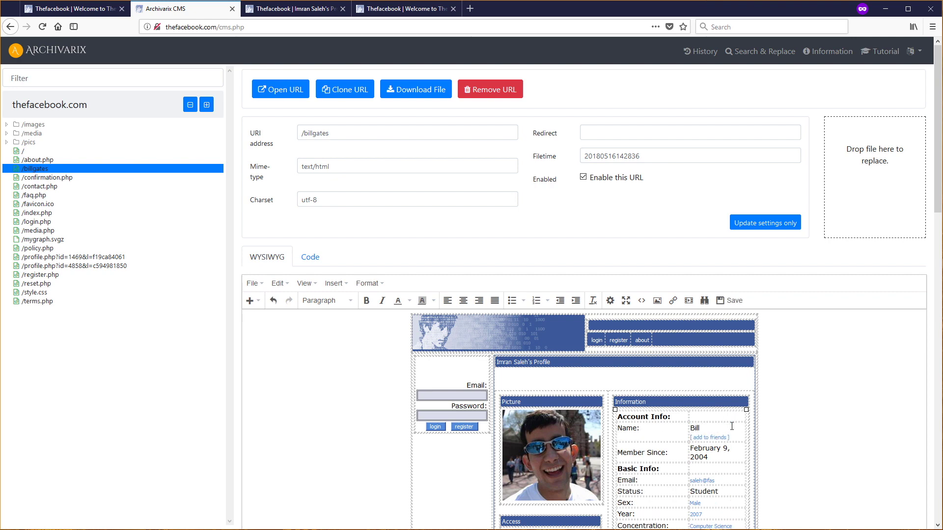
text( Gates)
click(734, 300)
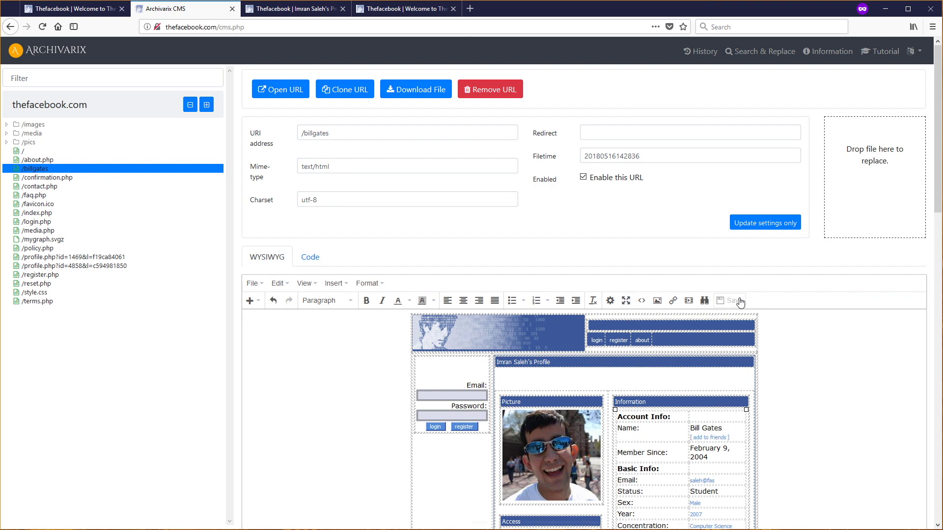
click(266, 89)
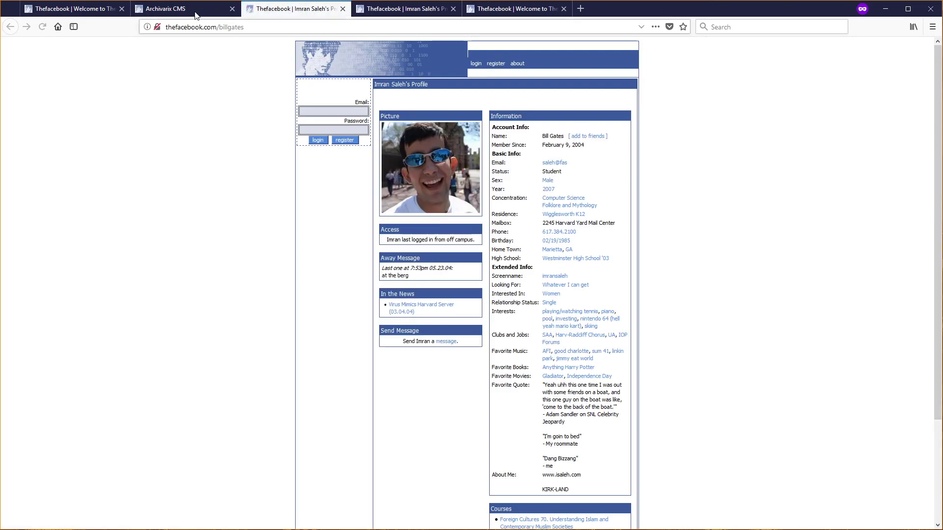
click(166, 8)
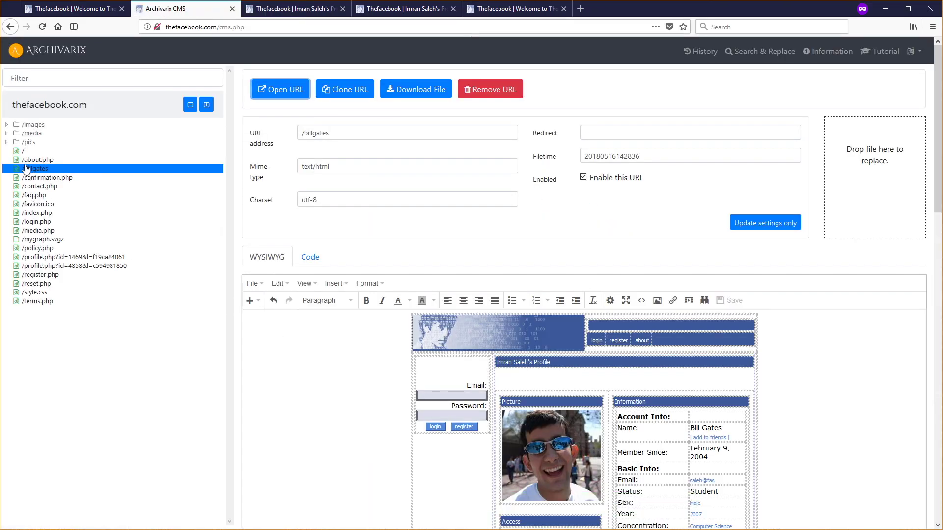
Replace /pics/n1469.jpg with billgates.jpg and reload the live profile page to confirm.
click(6, 142)
click(48, 151)
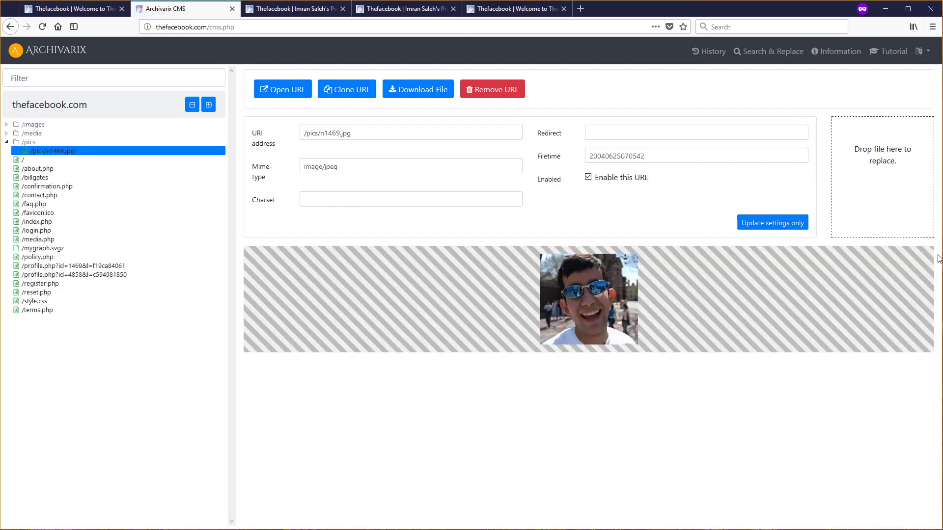
drag(889, 193, 889, 193)
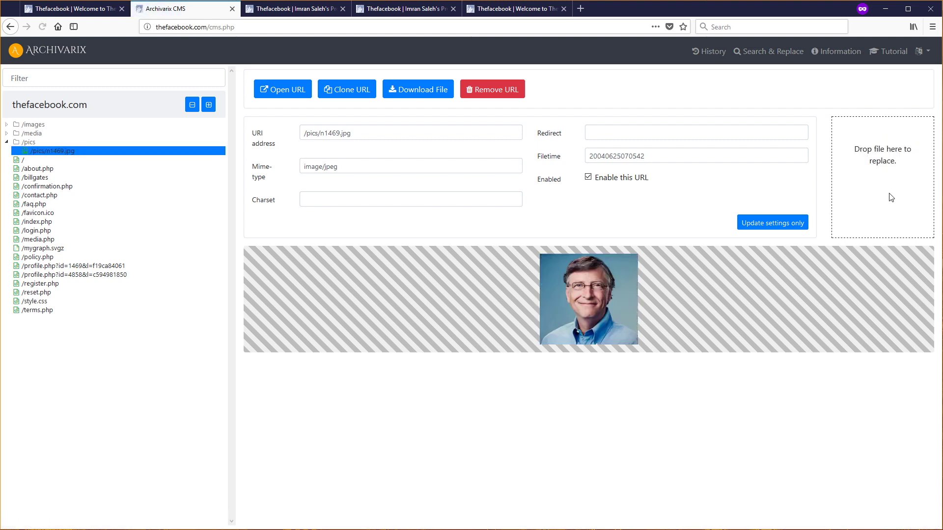
click(291, 8)
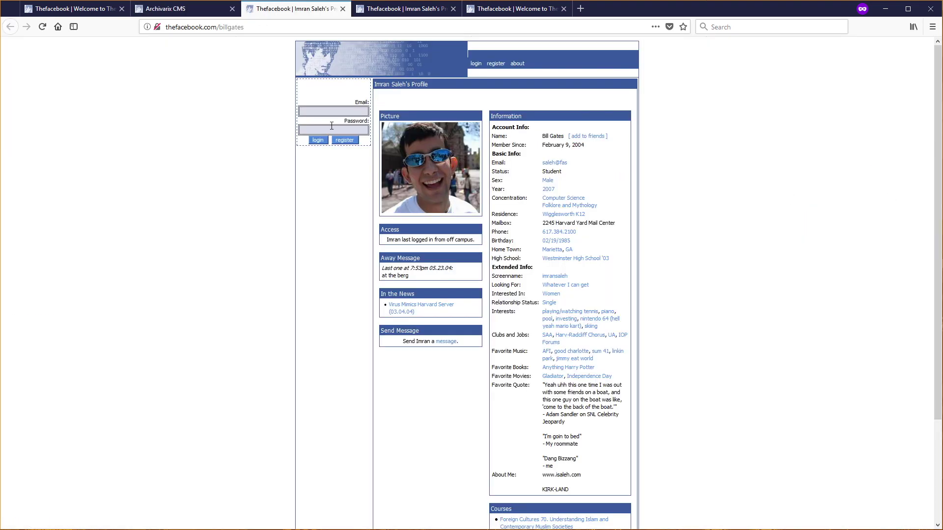
key(F5)
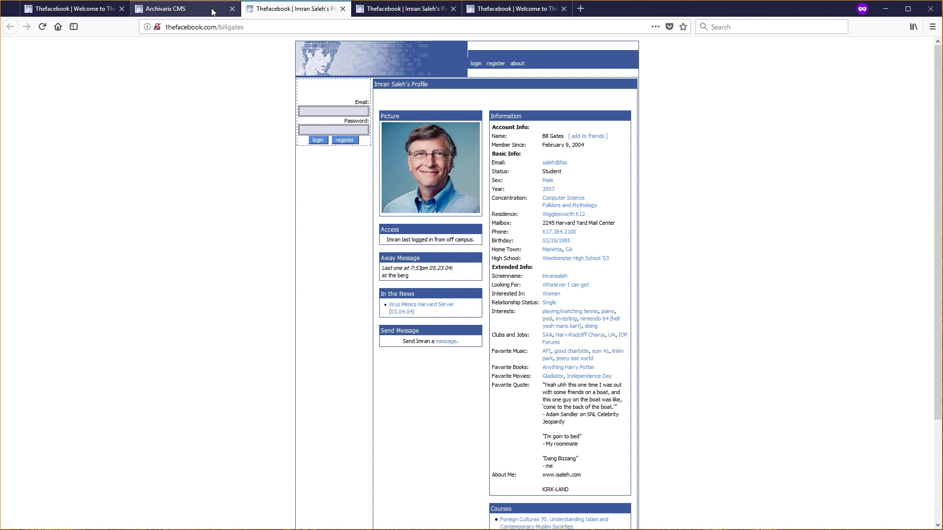
Run a site-wide Search only for 'thefacebook' in Search & Replace.
click(214, 10)
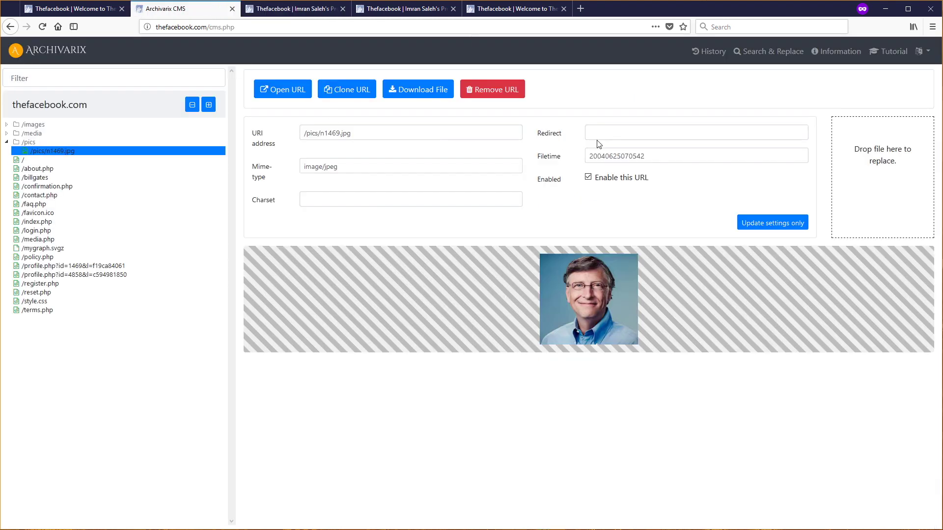
click(772, 51)
click(418, 124)
text(the)
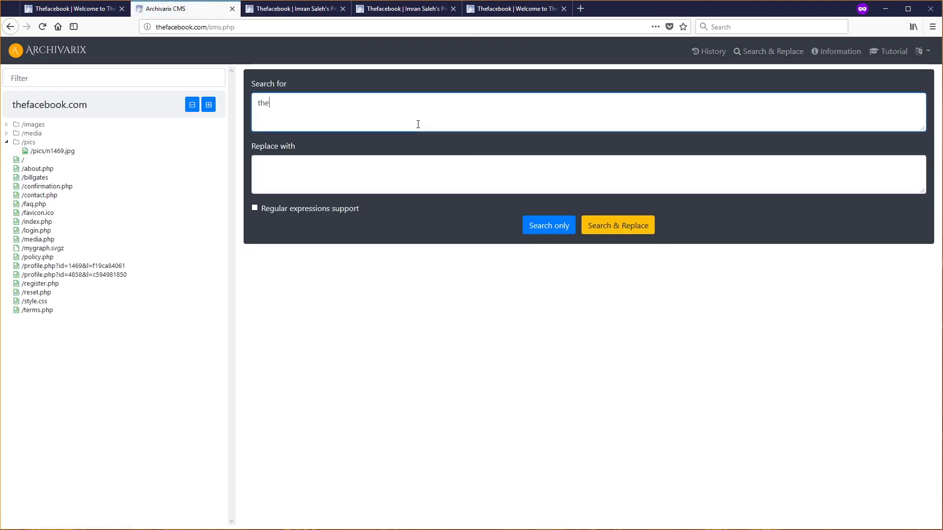
text(faceboo)
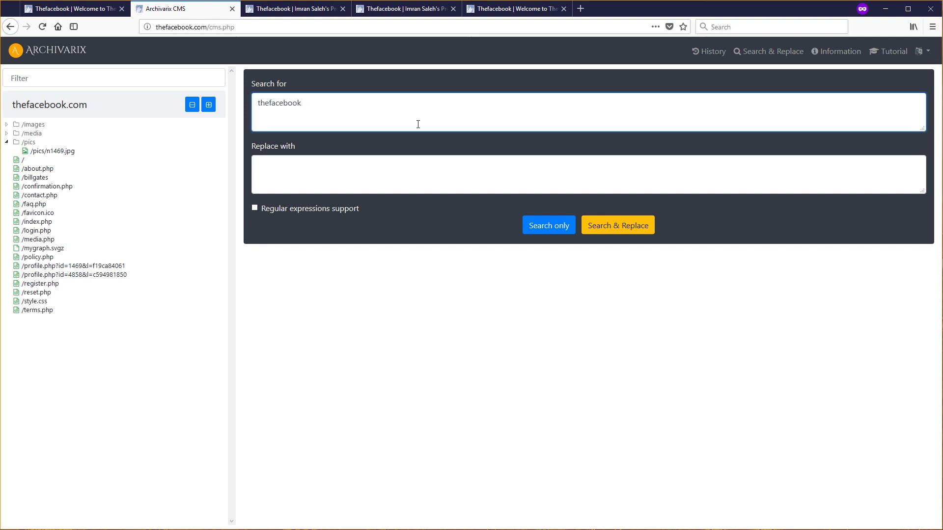
text(k)
click(548, 226)
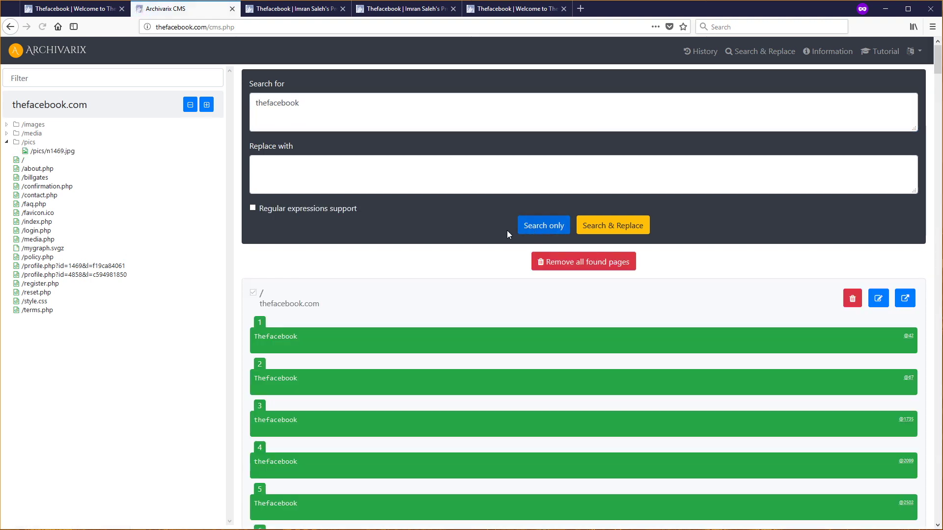
scroll(457, 296, down, 5)
scroll(457, 296, down, 5)
scroll(457, 296, down, 3)
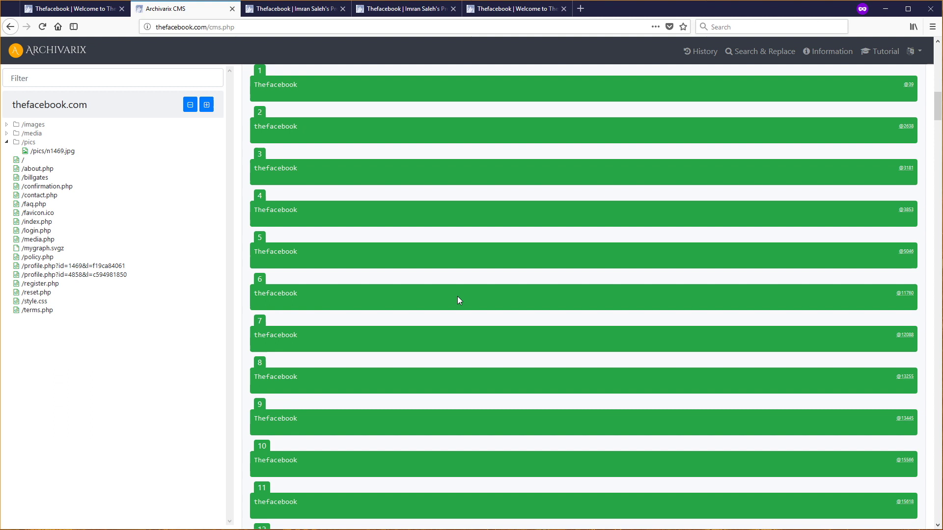
scroll(458, 296, up, 5)
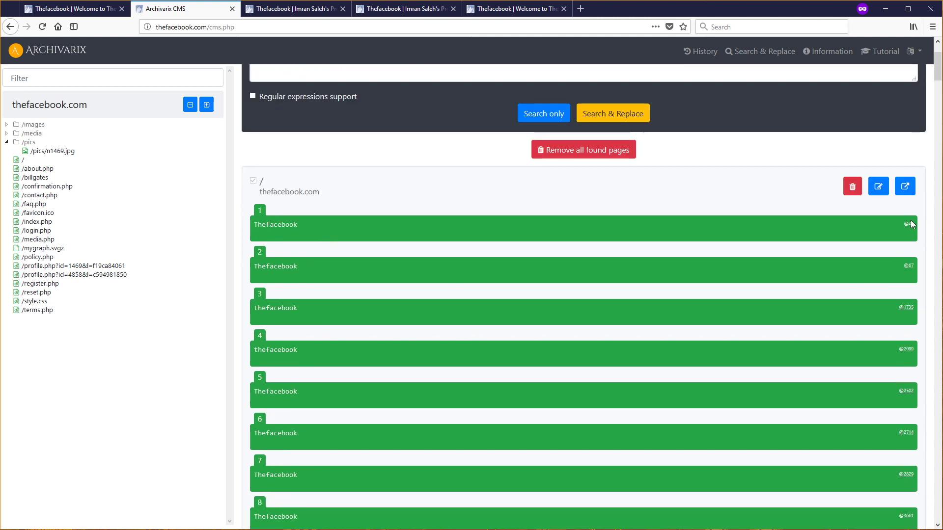
scroll(555, 271, up, 4)
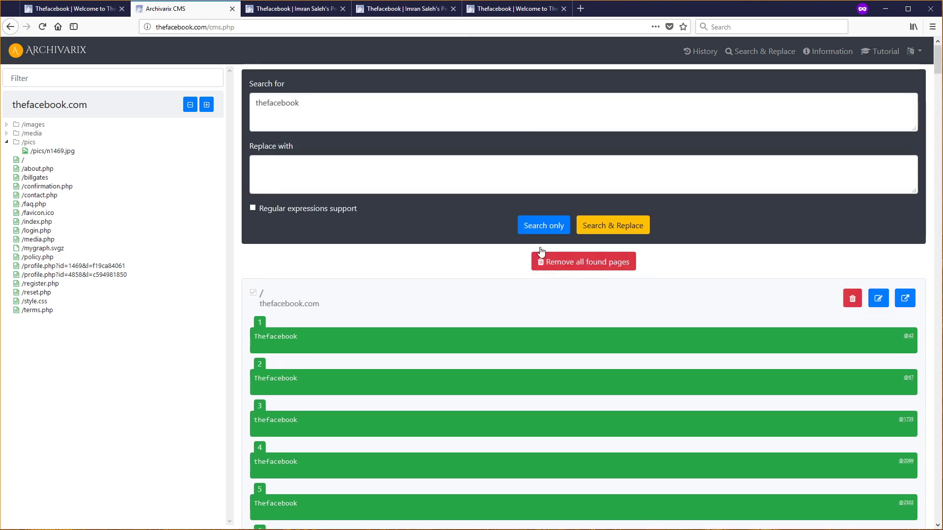
Run a regular-expression Search only for '<title>.*?</title>' to list page title tags.
double_click(336, 108)
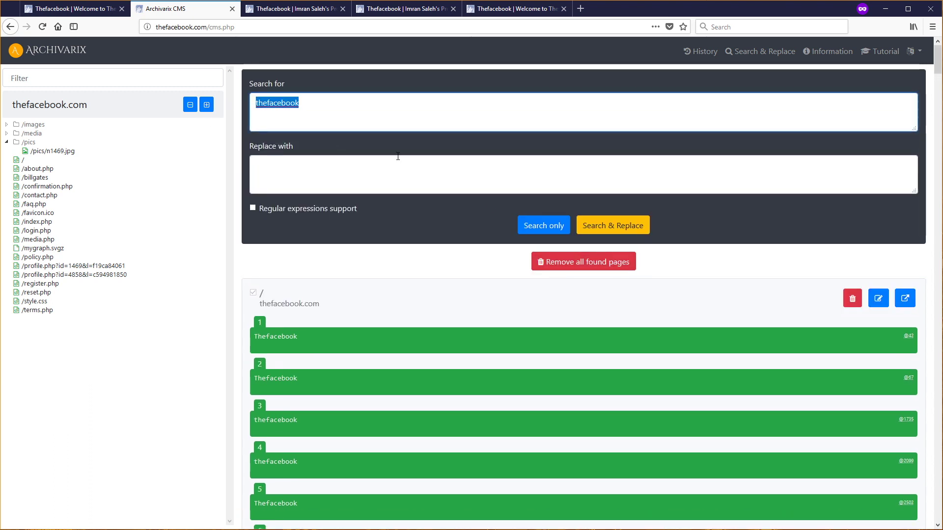
text(<title>)
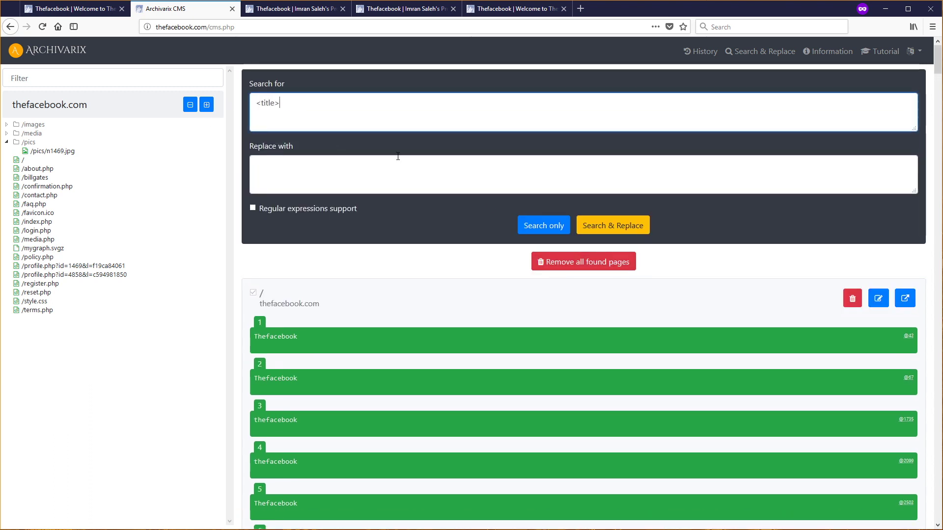
text(.*?</)
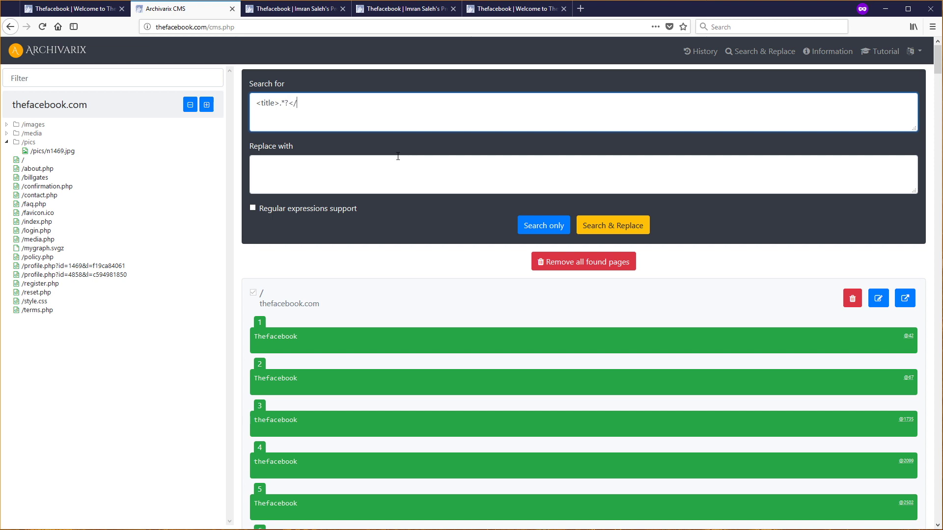
text(title>)
click(320, 208)
click(544, 226)
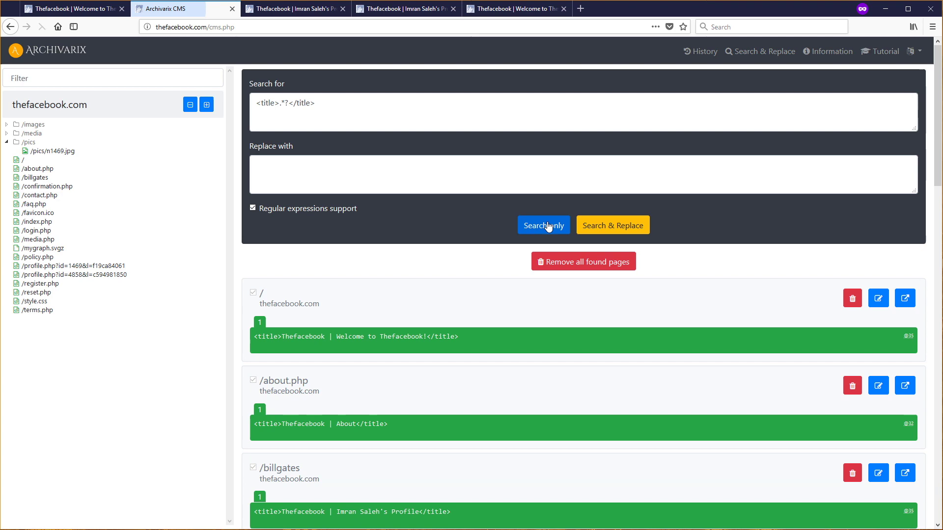
scroll(326, 304, down, 5)
scroll(326, 304, down, 5)
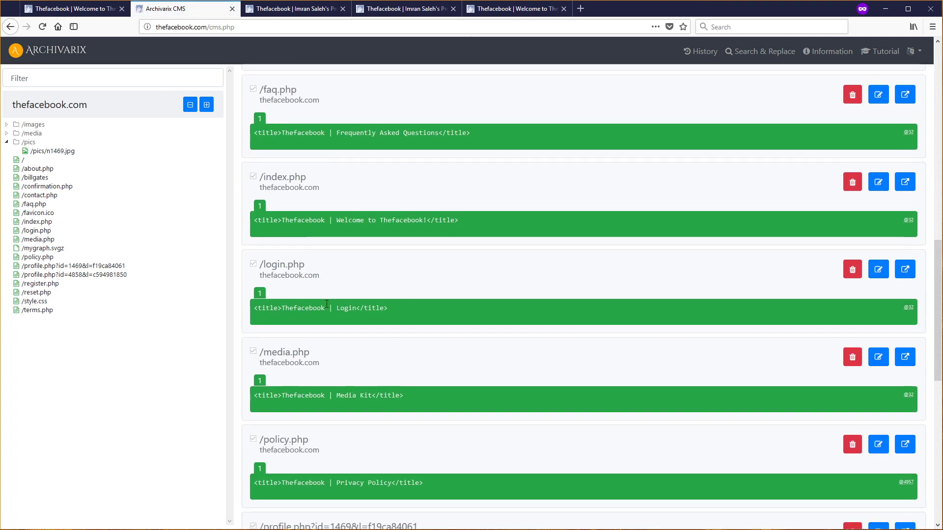
scroll(326, 304, down, 3)
scroll(326, 304, up, 5)
scroll(327, 304, up, 8)
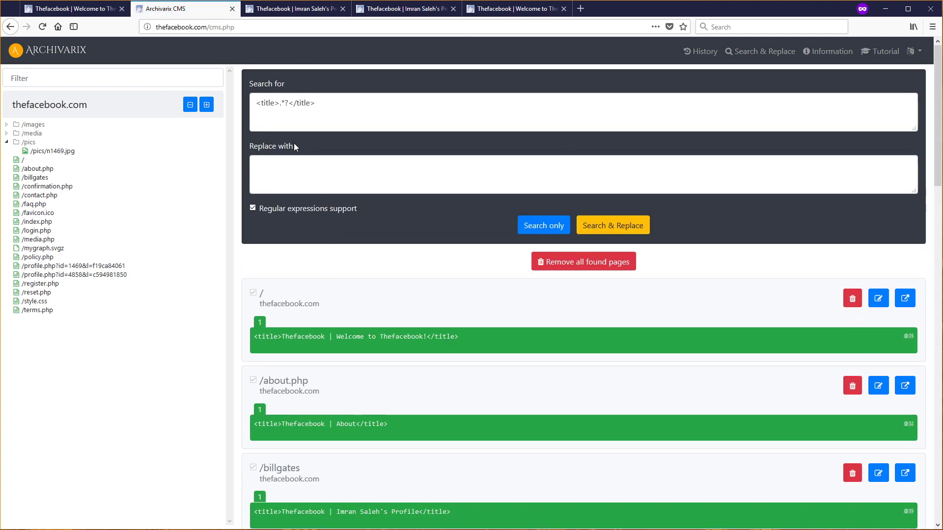
Edit the pattern to capture the title text and enter replacement '<title>Facebook $1</title>'.
click(279, 105)
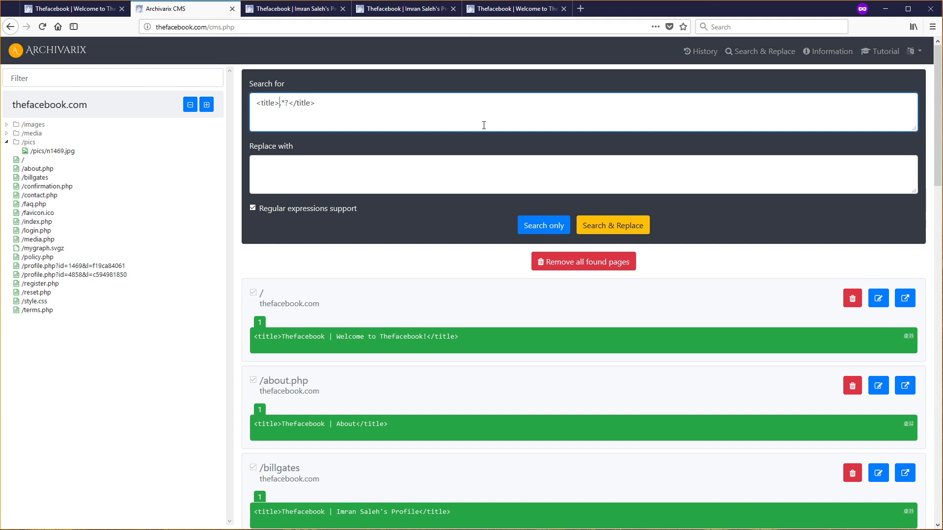
text(thefacebo)
text(ok )
text((.*?))
click(440, 171)
text(tit)
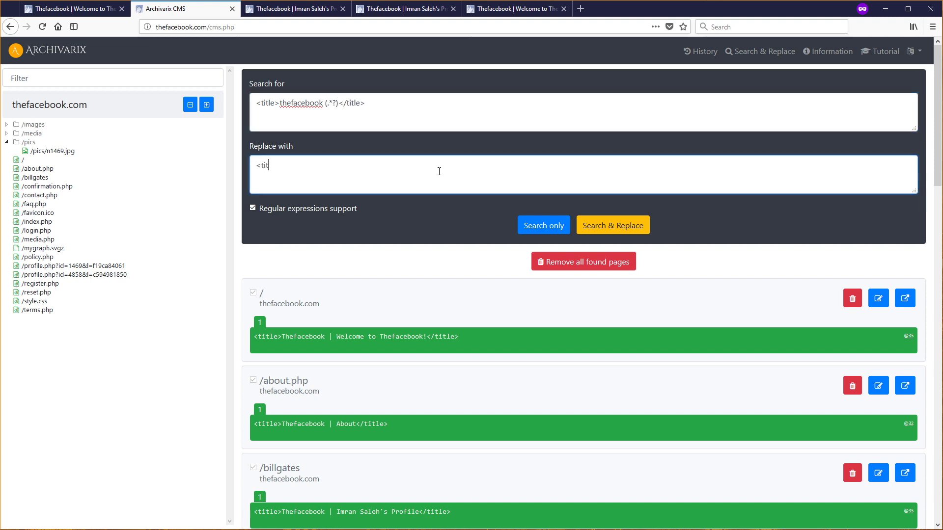
text(facebook )
text($1</)
text(title>)
key(Delete)
text(F)
Preview the regex results, compare original and new titles, and confirm writing all replacements.
click(635, 226)
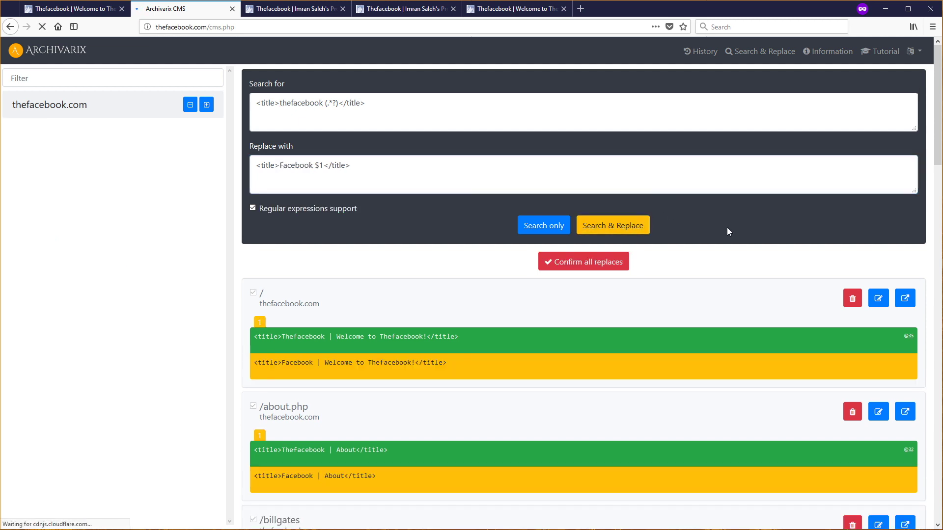
drag(273, 337, 407, 336)
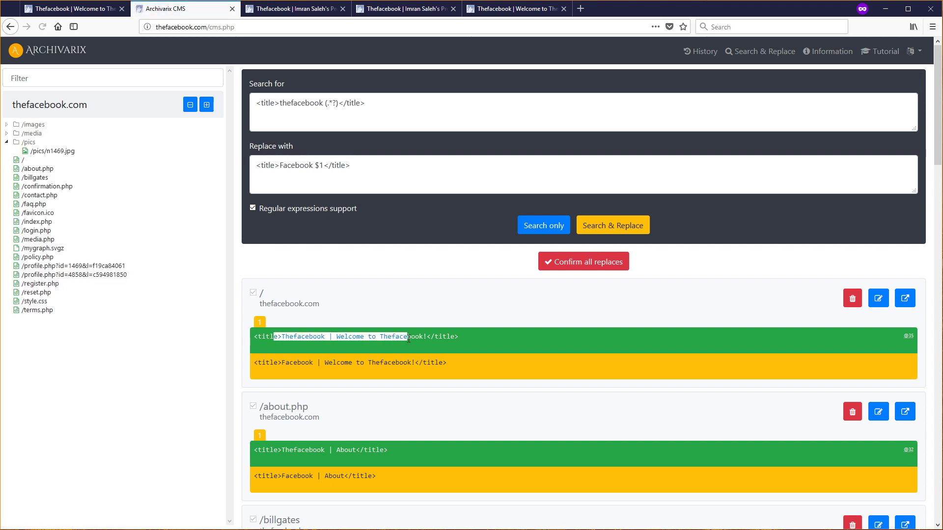
drag(270, 363, 334, 362)
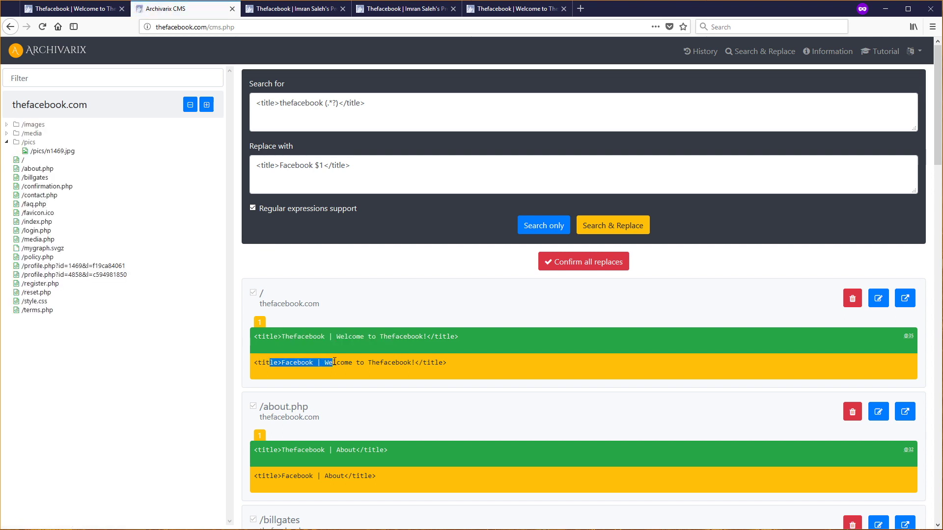
drag(273, 336, 408, 336)
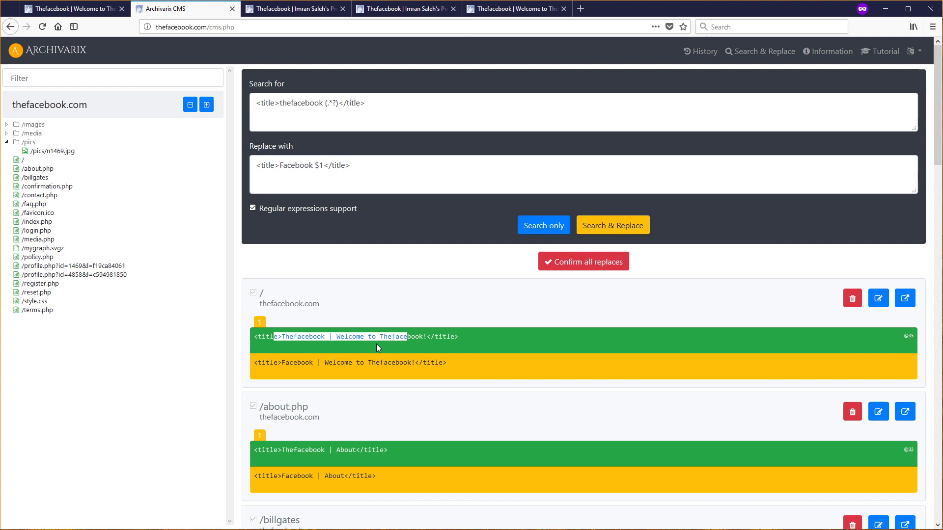
drag(270, 363, 335, 363)
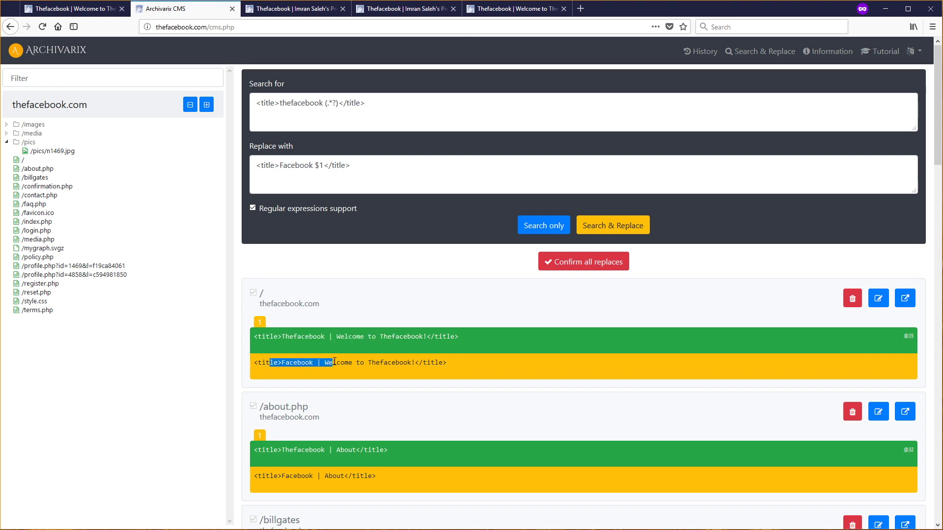
click(593, 262)
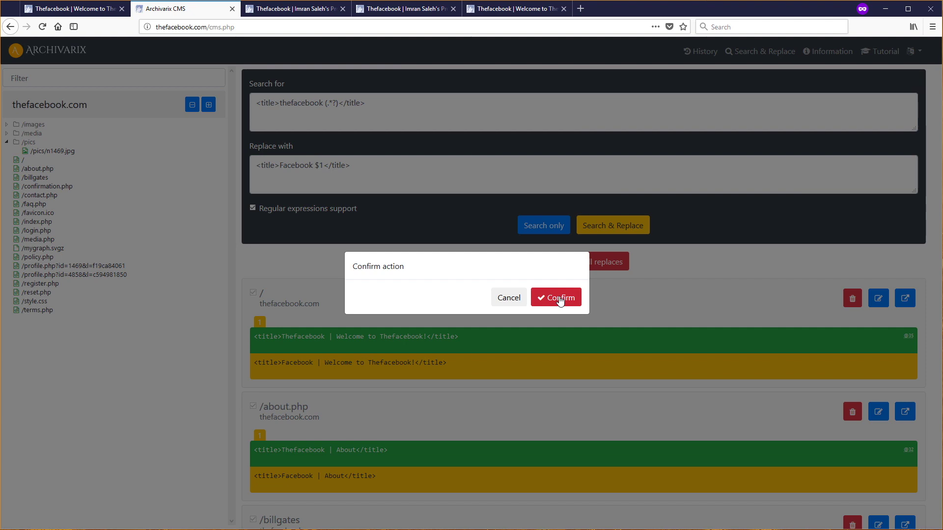
click(559, 298)
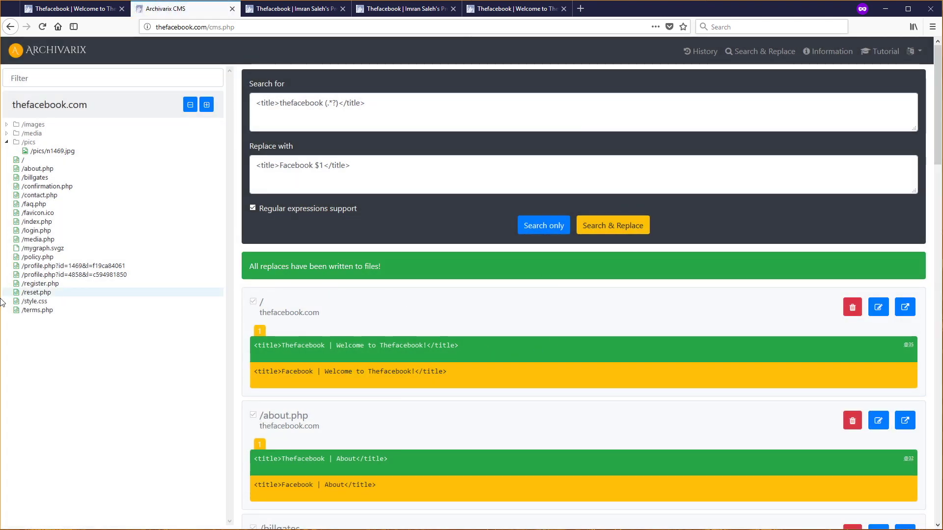
Check that the /terms.php source title now reads 'Facebook | Terms of Use'.
click(37, 311)
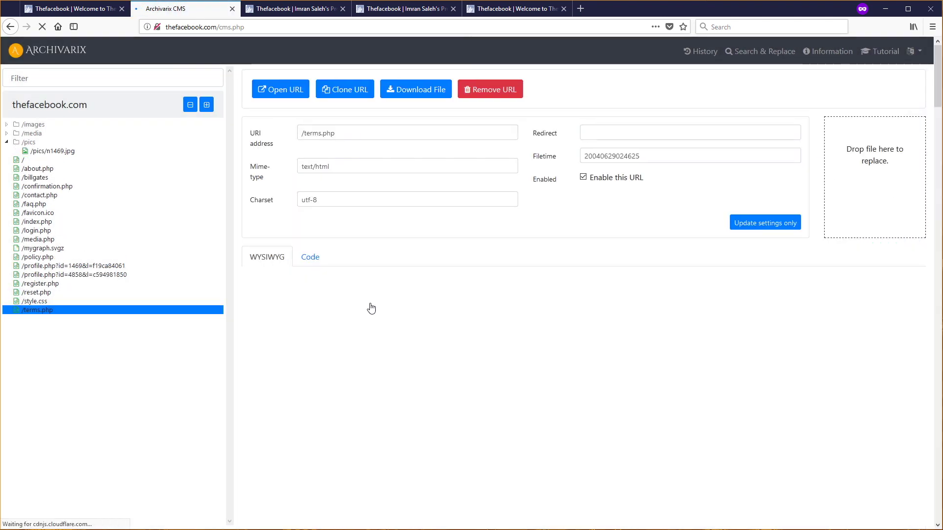
click(309, 257)
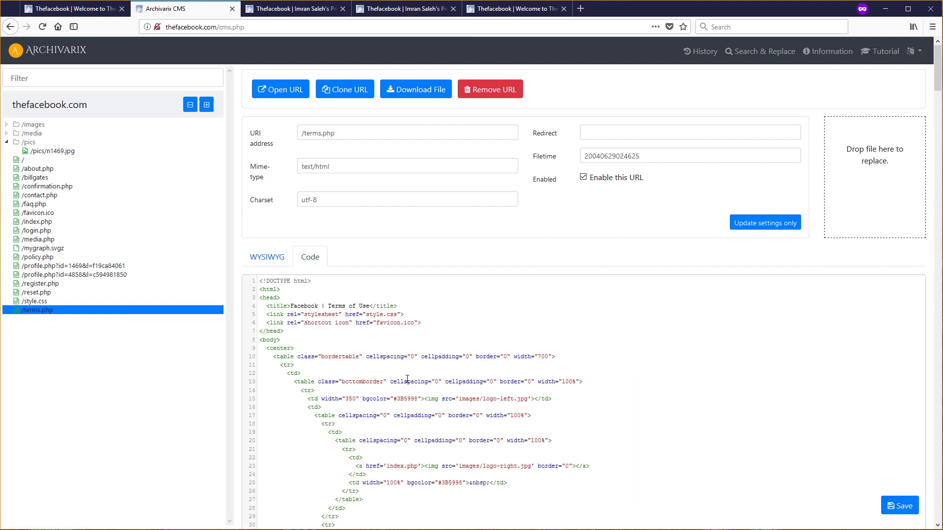
drag(267, 305, 382, 306)
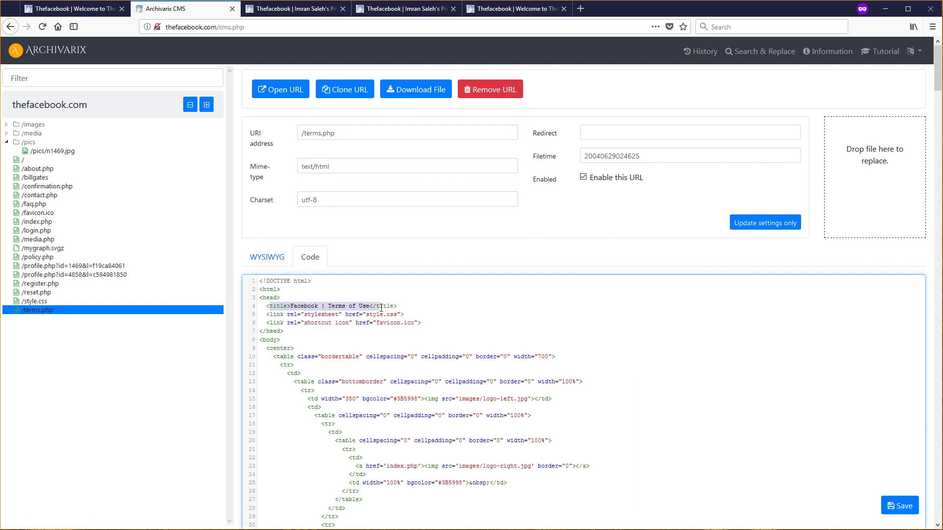
click(700, 51)
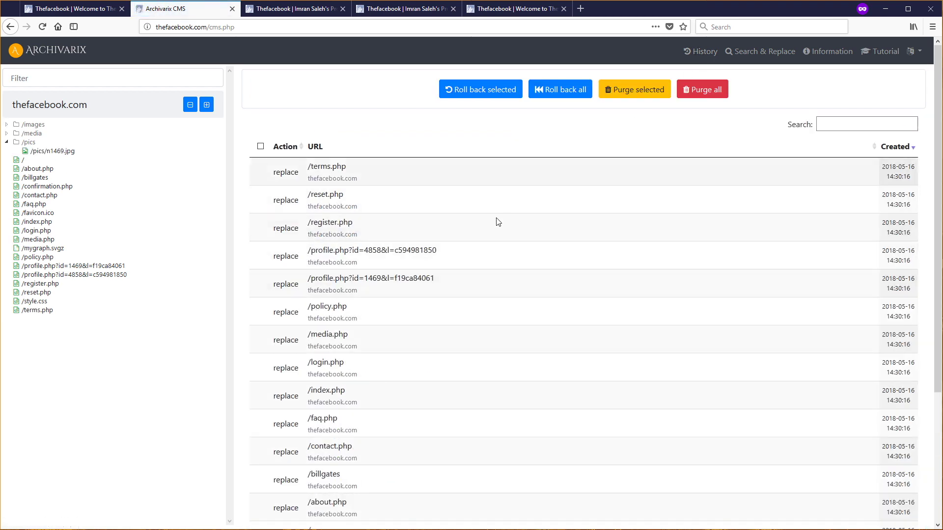
Mark only the /terms.php entry in History and roll back that change.
click(369, 199)
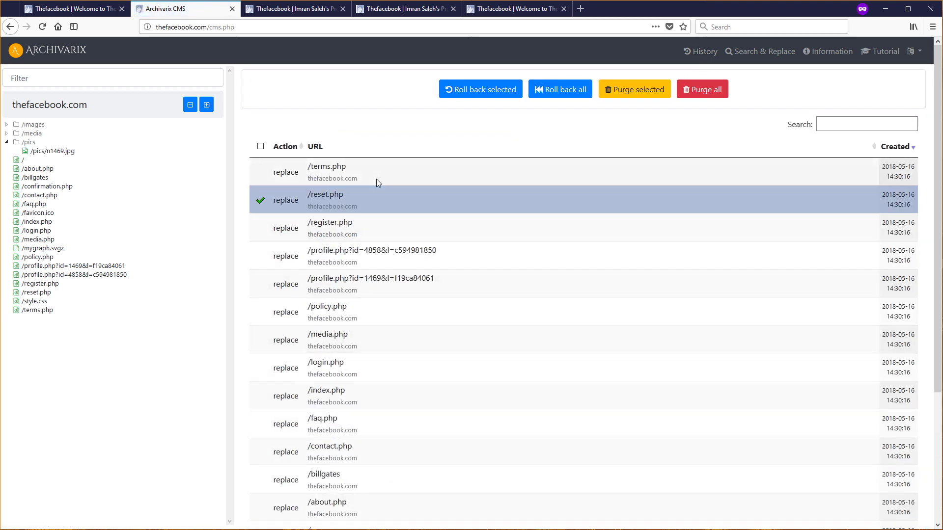
click(369, 172)
click(440, 229)
click(433, 231)
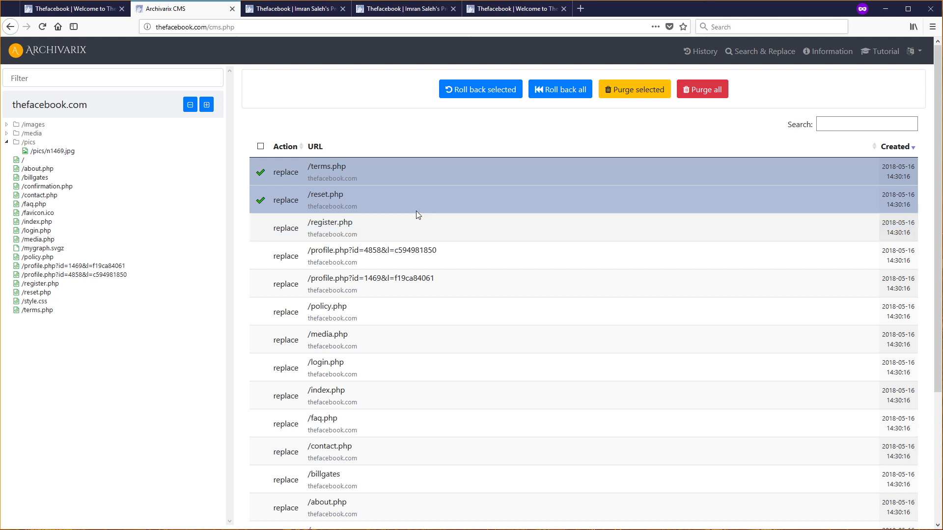
click(416, 203)
click(416, 179)
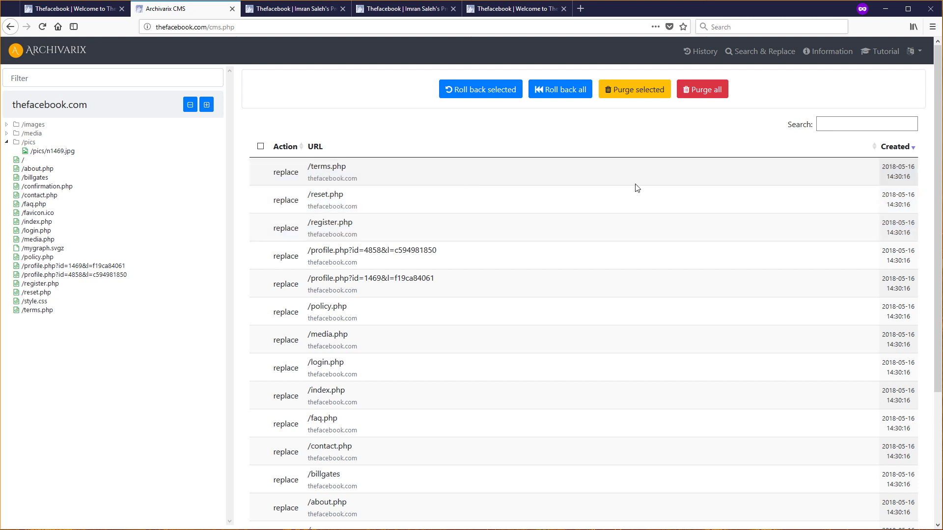
click(444, 181)
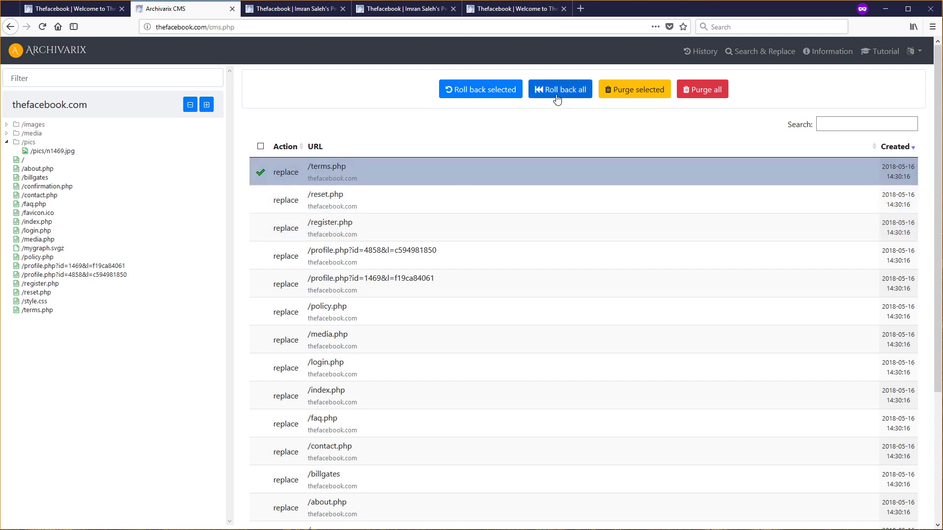
click(473, 93)
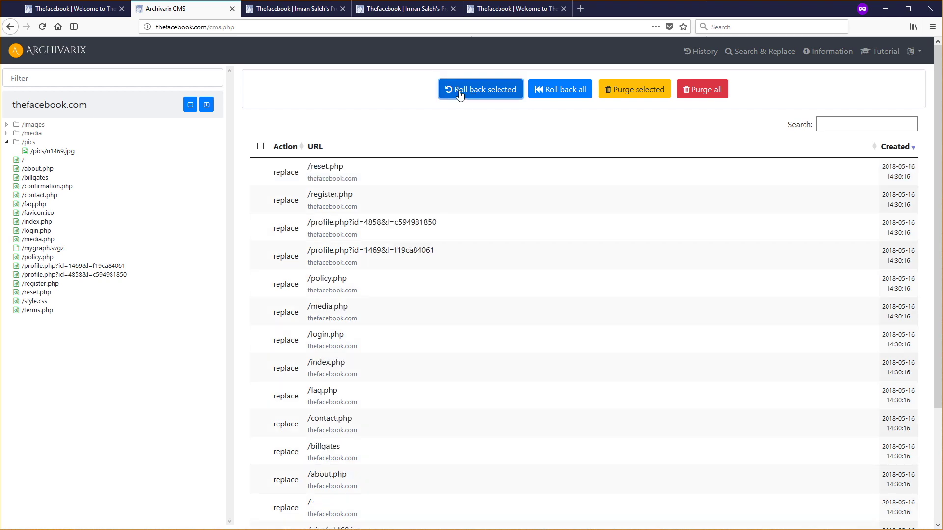
Verify the /terms.php source title is restored to 'Thefacebook | Terms of Use'.
click(37, 311)
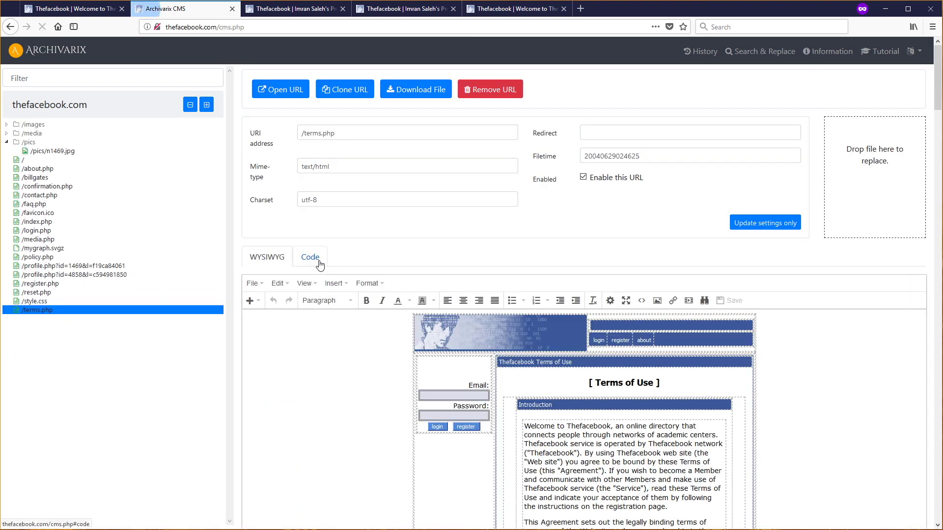
click(312, 258)
drag(281, 306, 338, 306)
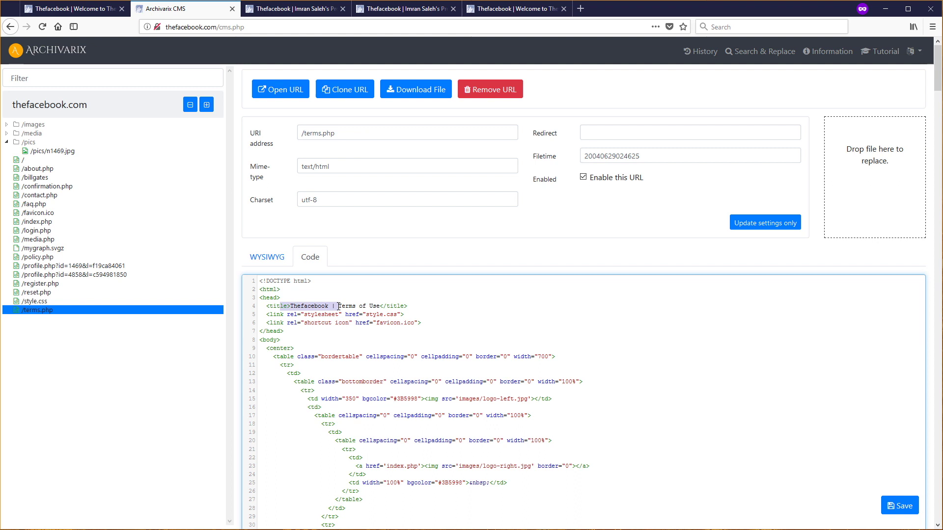
click(701, 52)
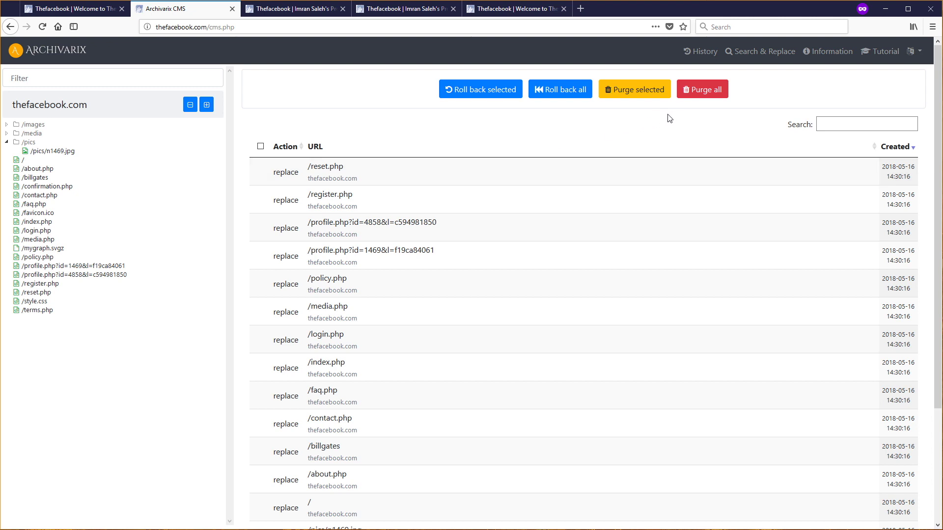
Roll back all remaining title replacements and reopen /index.php.
click(563, 92)
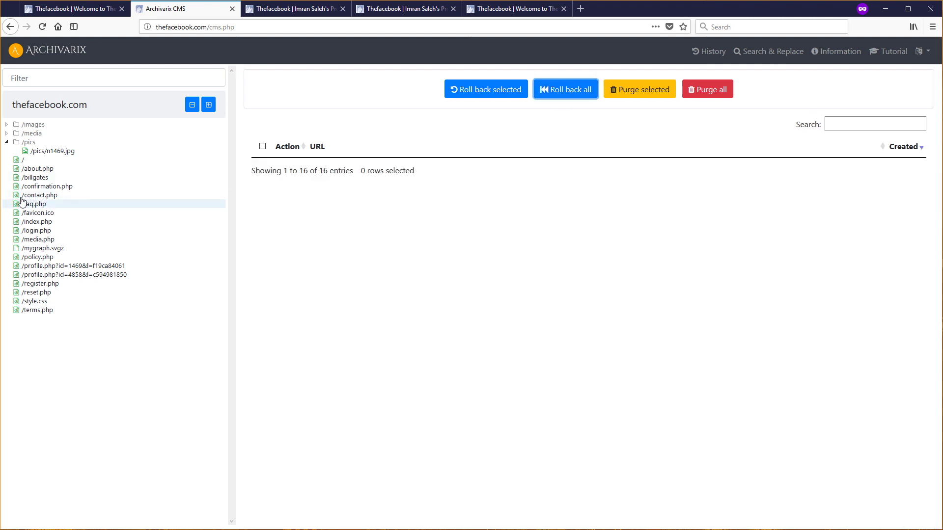
click(36, 221)
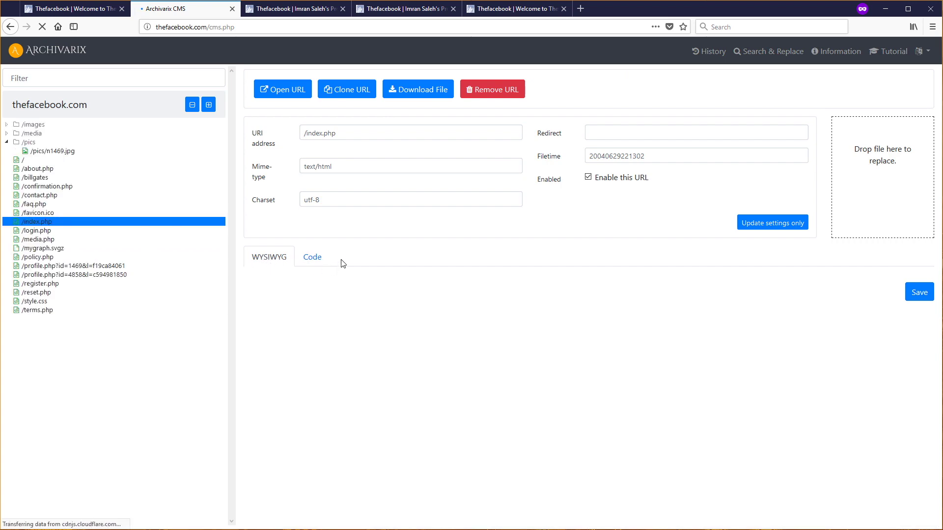
Confirm the /index.php source title reads 'Thefacebook | Welcome to Thefacebook!'.
click(309, 258)
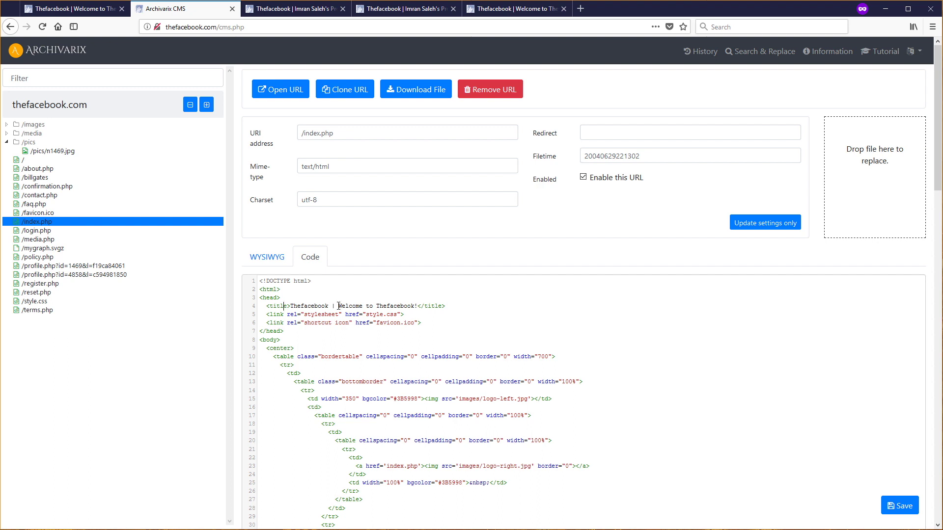
drag(284, 306, 358, 306)
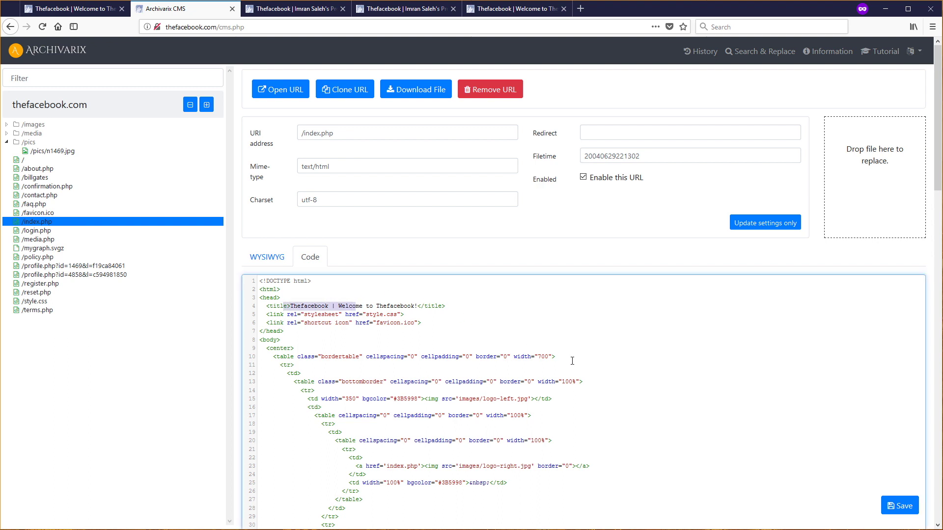